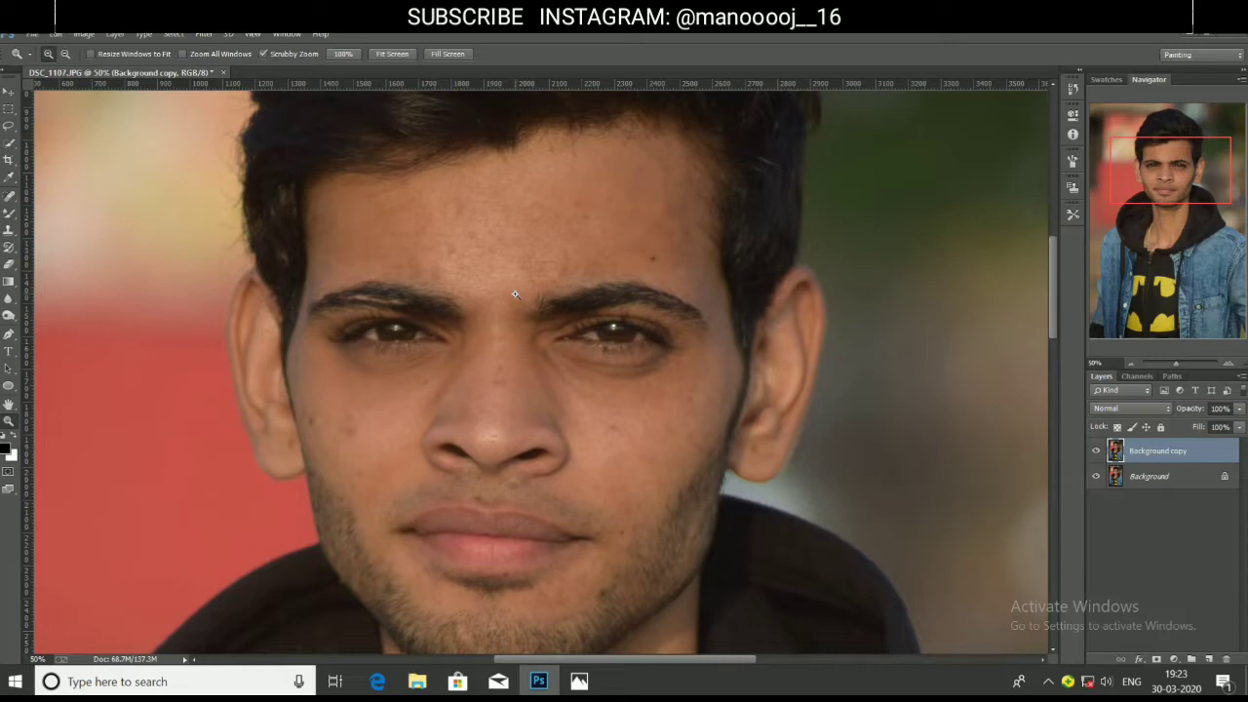
# Select the Spot Healing Brush Tool and enlarge it to size 60.
pyautogui.press('j')
pyautogui.rightClick(12, 197)
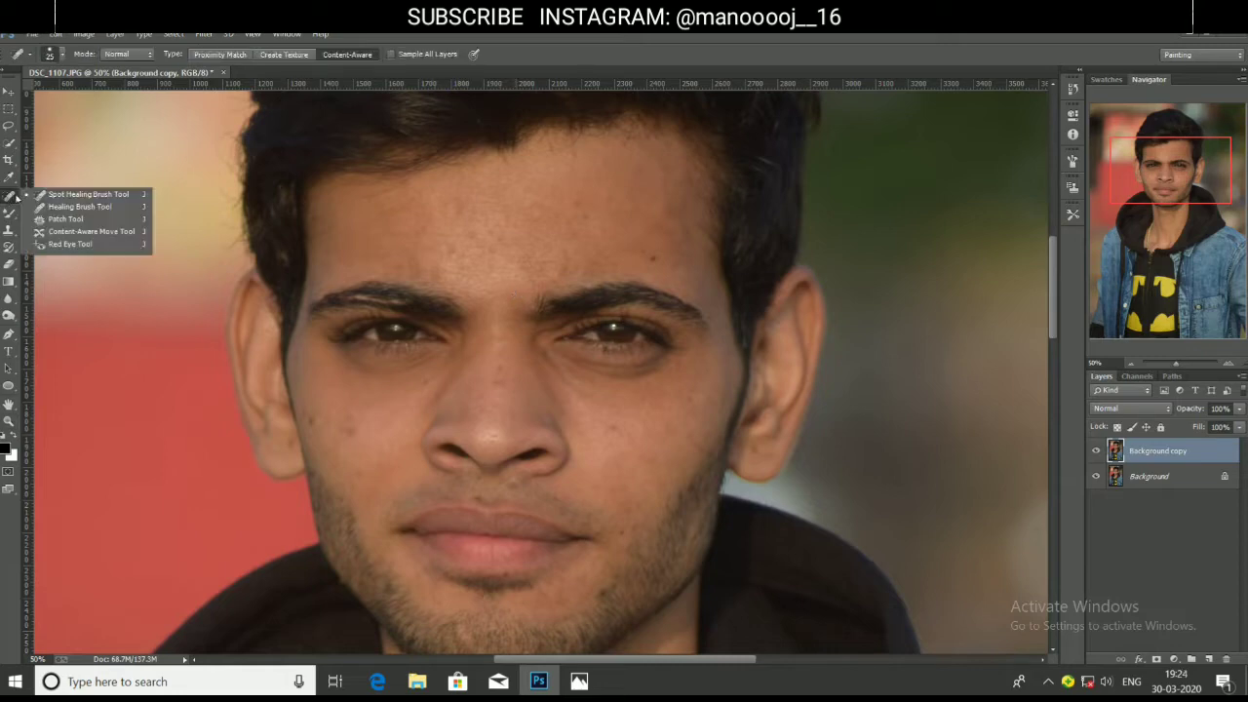
pyautogui.click(41, 187)
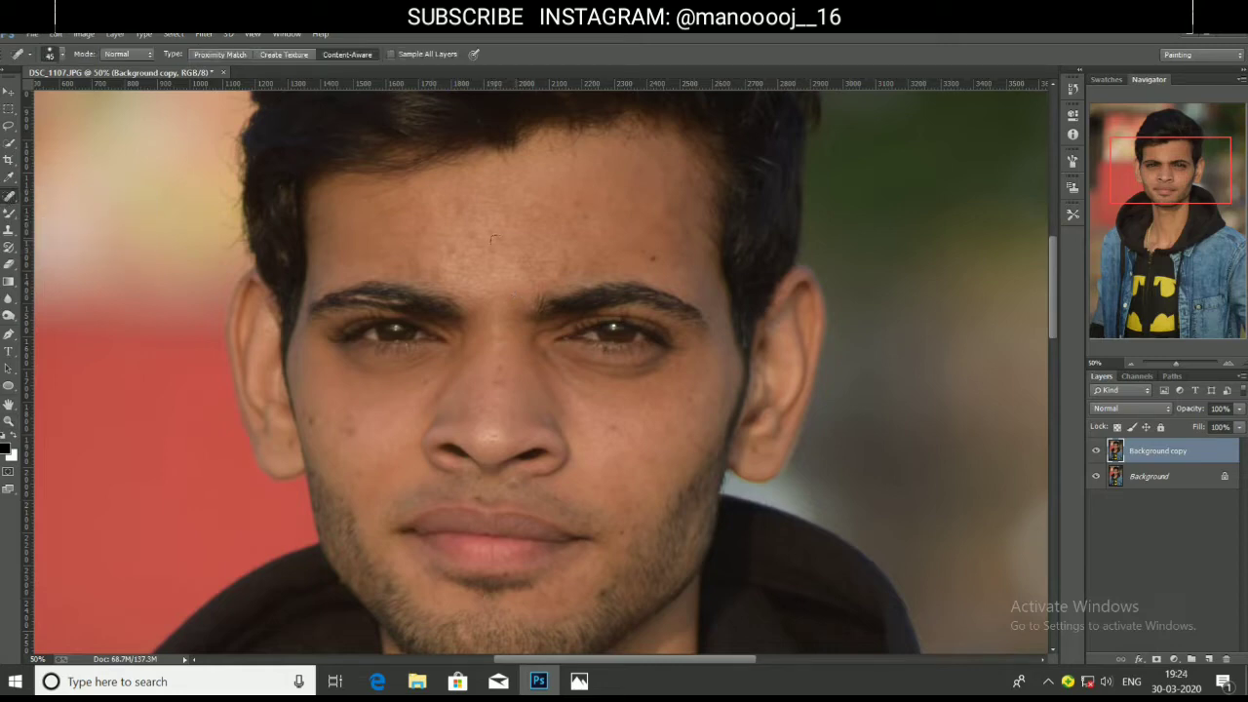
pyautogui.press(']')
pyautogui.press(']')
# Heal the spots across the forehead and between the eyebrows.
pyautogui.click(493, 249)
pyautogui.click(402, 261)
pyautogui.click(505, 184)
pyautogui.click(597, 163)
pyautogui.click(608, 201)
pyautogui.click(591, 214)
pyautogui.click(564, 269)
pyautogui.click(493, 224)
pyautogui.click(528, 216)
pyautogui.click(506, 208)
pyautogui.click(490, 231)
pyautogui.click(649, 258)
pyautogui.click(679, 211)
pyautogui.click(650, 220)
pyautogui.click(653, 188)
pyautogui.click(629, 218)
pyautogui.click(637, 208)
pyautogui.click(606, 216)
pyautogui.click(573, 230)
pyautogui.click(414, 257)
pyautogui.click(442, 271)
pyautogui.click(536, 274)
pyautogui.click(515, 261)
# Heal the blemishes around the left-cheek mole, on the nose bridge and on the right cheek.
pyautogui.click(314, 421)
pyautogui.click(348, 431)
pyautogui.click(354, 420)
pyautogui.click(328, 424)
pyautogui.click(473, 406)
pyautogui.click(486, 399)
pyautogui.click(498, 387)
pyautogui.click(615, 428)
pyautogui.click(644, 457)
pyautogui.click(650, 455)
pyautogui.click(692, 400)
# Heal the spots on the chin and the small spot above the lip.
pyautogui.click(615, 482)
pyautogui.click(632, 497)
pyautogui.scroll(-1, 629, 502)
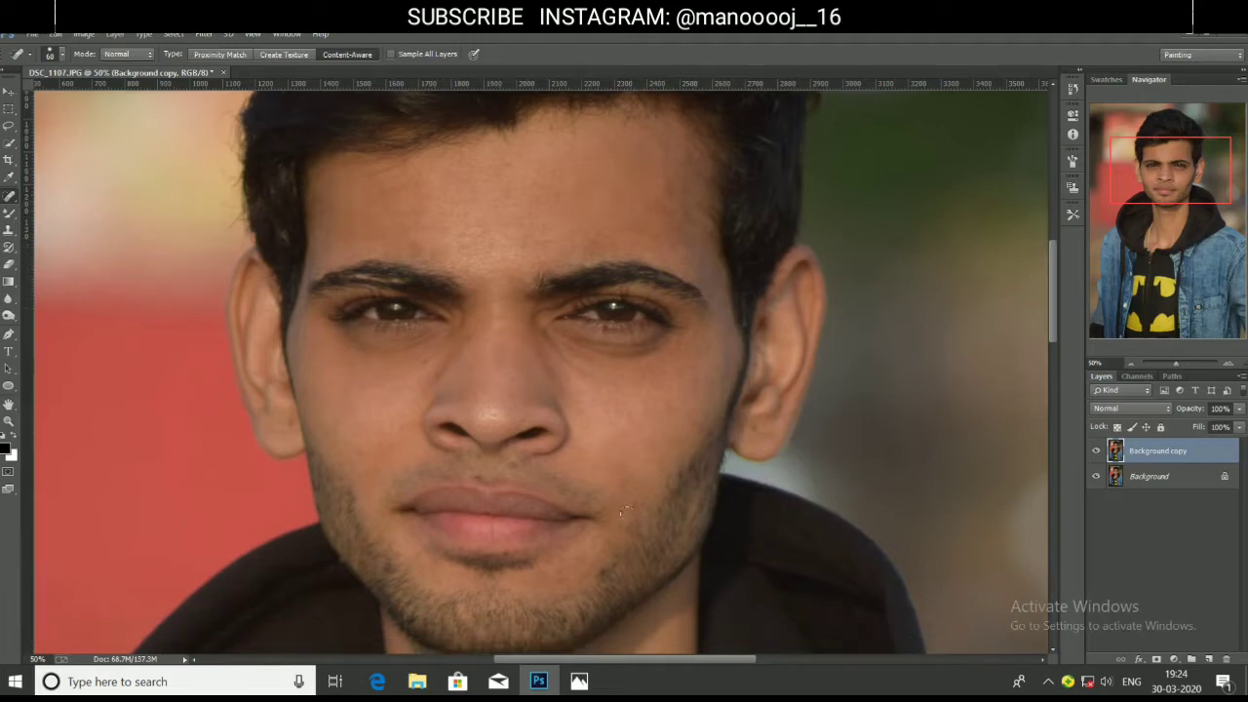
pyautogui.click(630, 502)
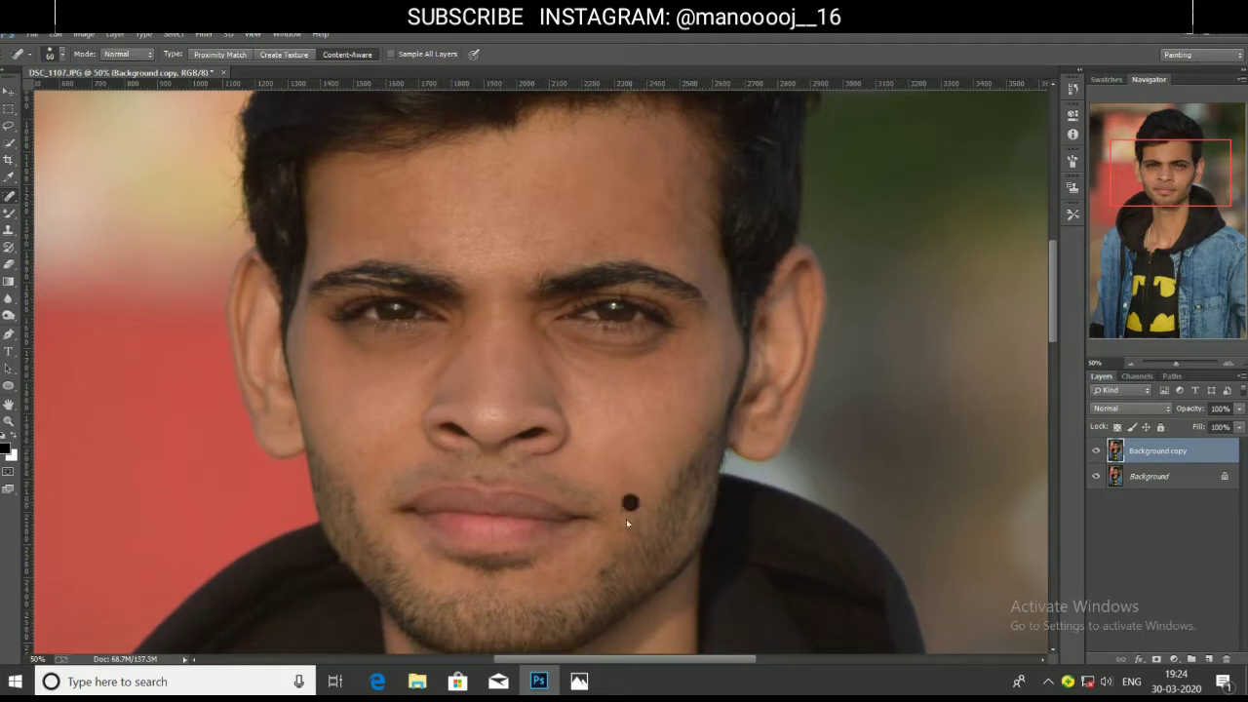
pyautogui.click(600, 568)
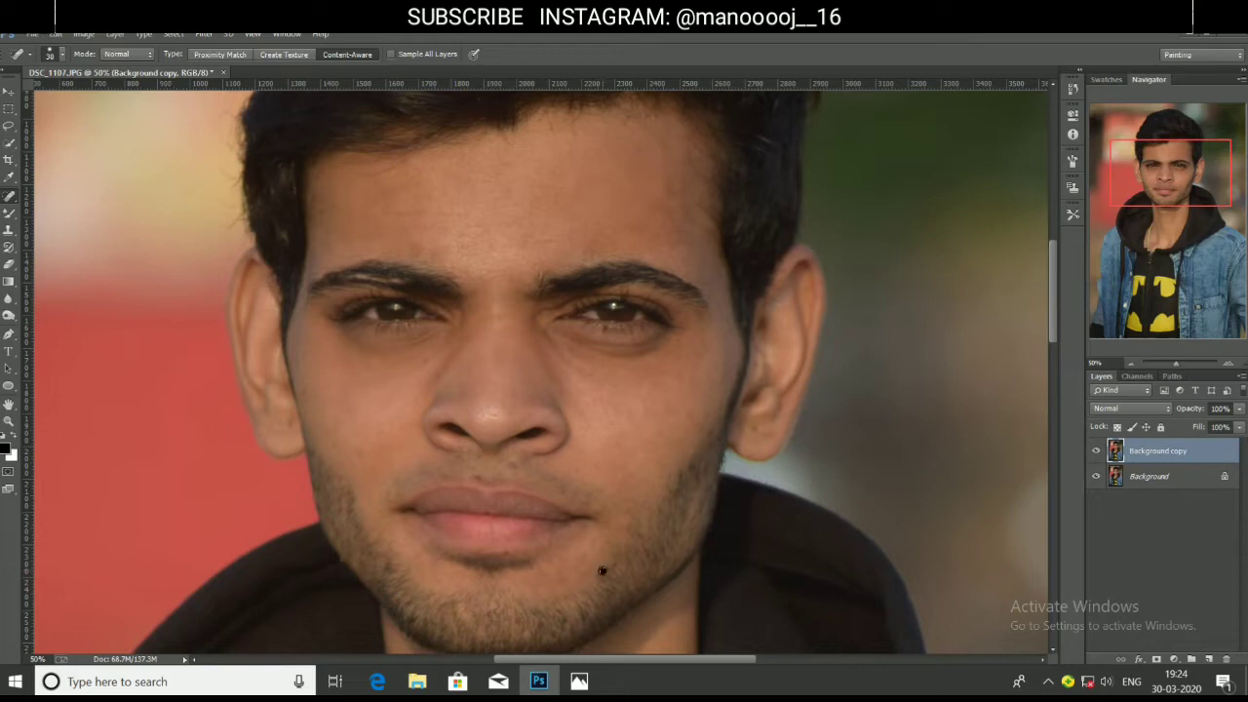
pyautogui.click(508, 552)
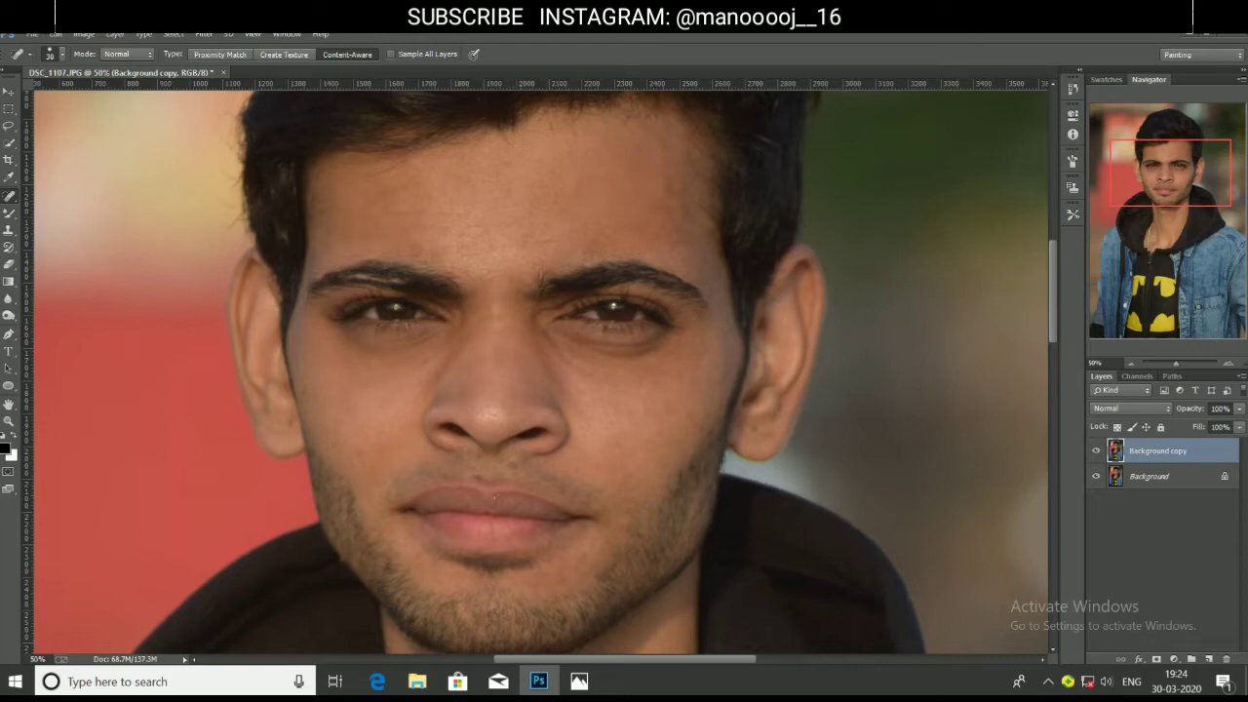
pyautogui.click(509, 465)
# With the brush at 60, heal the remaining spots on both cheeks and both earlobes.
pyautogui.click(361, 451)
pyautogui.click(360, 434)
pyautogui.press(']')
pyautogui.press(']')
pyautogui.click(362, 425)
pyautogui.click(353, 412)
pyautogui.click(340, 421)
pyautogui.click(347, 441)
pyautogui.click(361, 456)
pyautogui.click(387, 431)
pyautogui.click(674, 387)
pyautogui.click(711, 375)
pyautogui.click(694, 401)
pyautogui.click(631, 475)
pyautogui.click(634, 450)
pyautogui.click(661, 461)
pyautogui.click(756, 430)
pyautogui.click(287, 423)
# With the brush at 50, heal the remaining forehead spots, including above the eyebrow.
pyautogui.scroll(1, 606, 363)
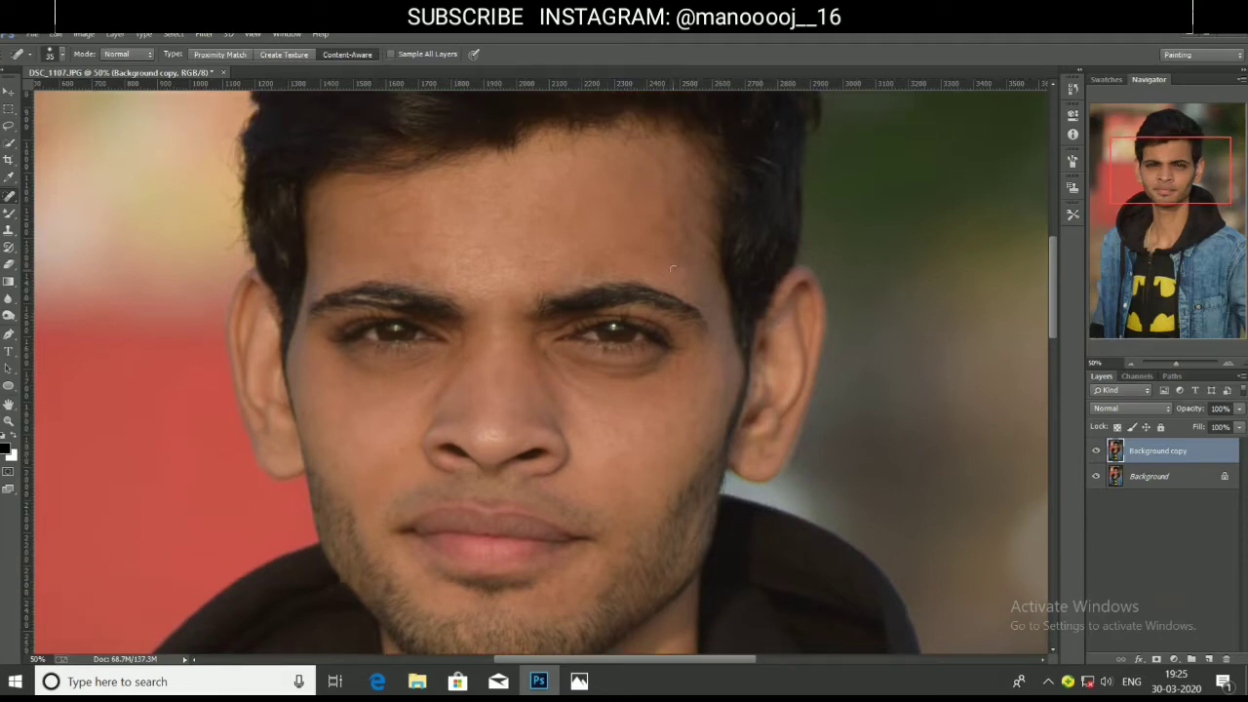
pyautogui.press(']')
pyautogui.click(671, 271)
pyautogui.click(681, 282)
pyautogui.click(650, 256)
pyautogui.click(643, 249)
pyautogui.click(610, 270)
pyautogui.click(595, 269)
pyautogui.click(602, 241)
pyautogui.click(543, 264)
pyautogui.click(510, 265)
# Heal the spots on the neck below the jaw.
pyautogui.scroll(-10, 686, 244)
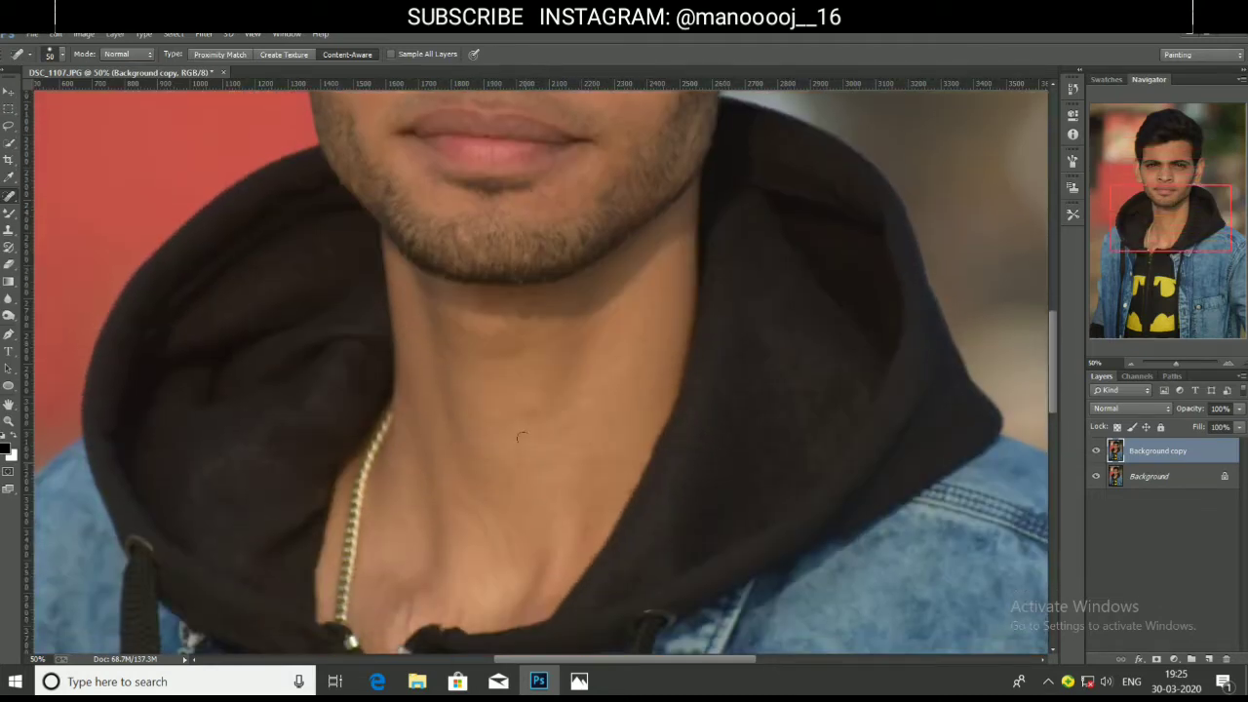
pyautogui.click(529, 409)
pyautogui.click(504, 384)
pyautogui.click(439, 352)
pyautogui.click(510, 340)
pyautogui.click(520, 385)
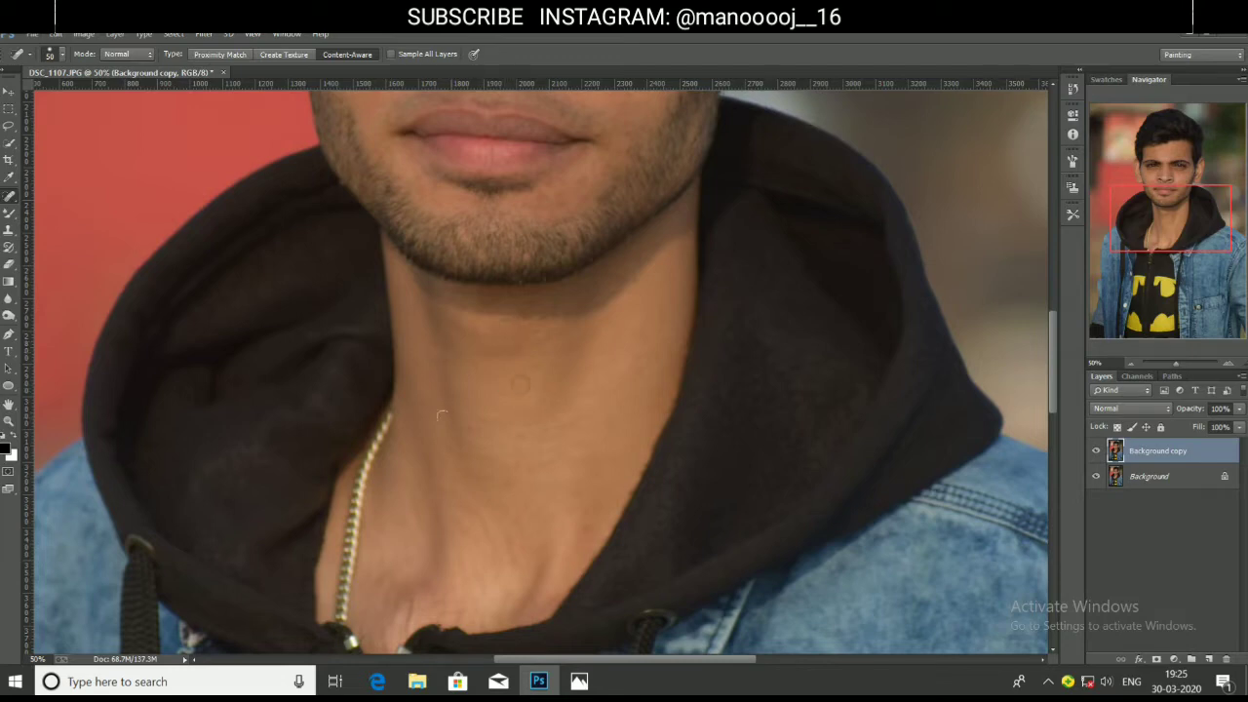
pyautogui.click(580, 382)
pyautogui.scroll(3, 590, 399)
pyautogui.scroll(5, 597, 408)
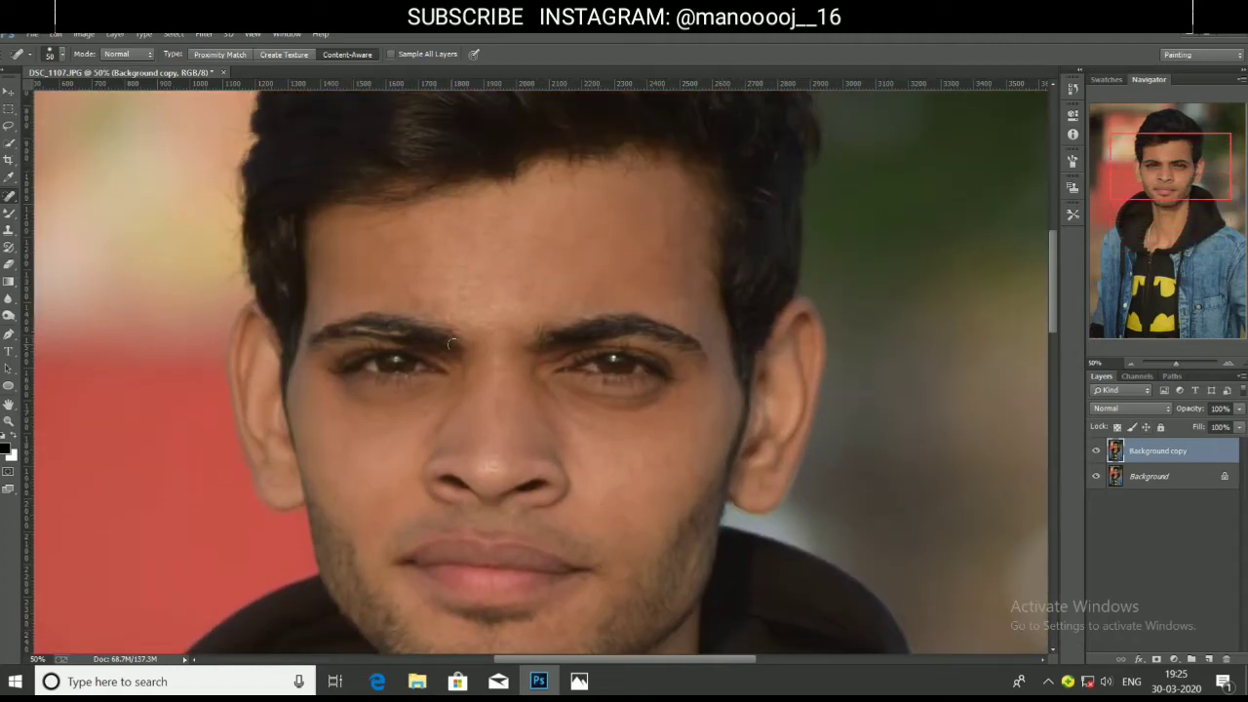
# Toggle the Background copy layer's visibility to compare the retouched skin with the original.
pyautogui.click(1096, 450)
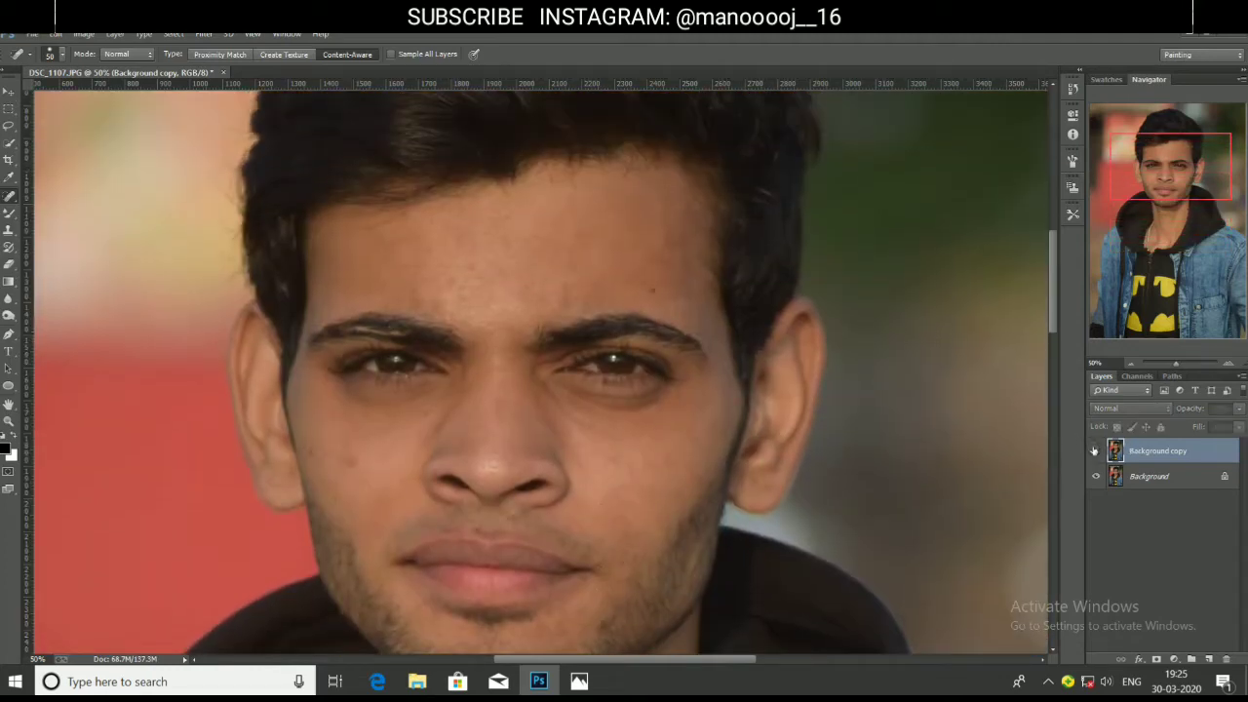
pyautogui.click(1095, 450)
pyautogui.click(1095, 451)
pyautogui.click(1095, 450)
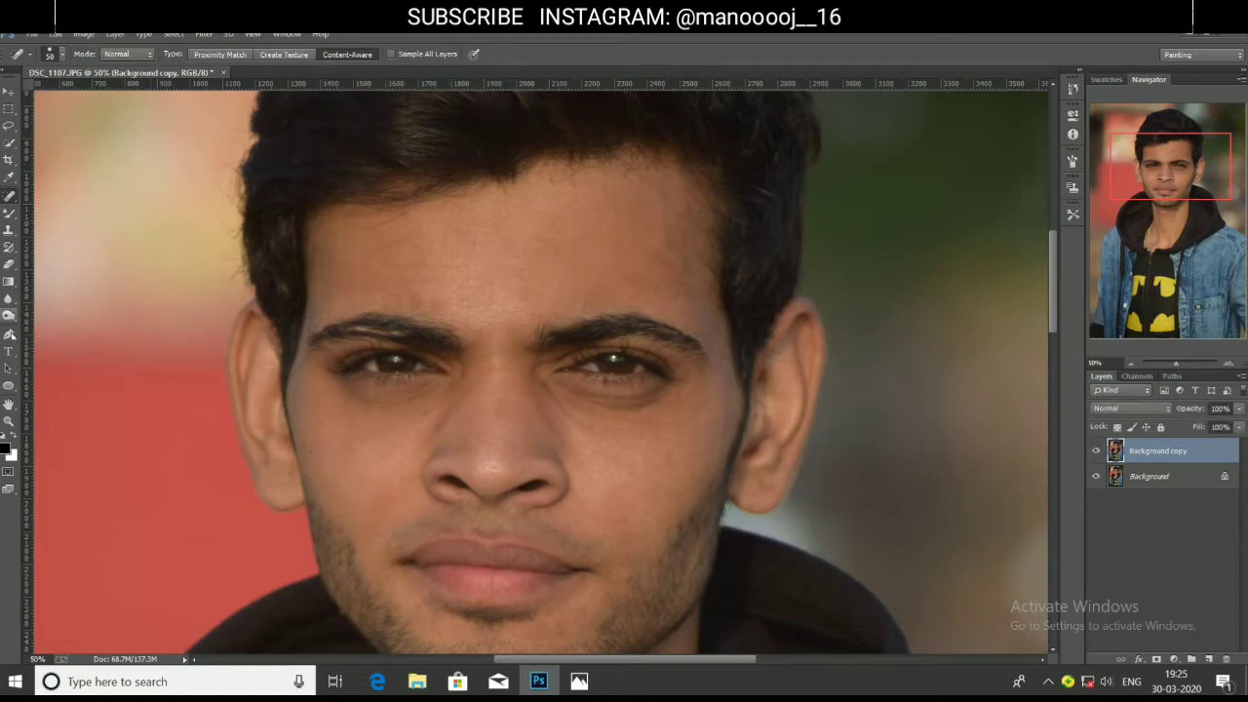
# Choose the Mixer Brush Tool at size 50 with Wet 11% and Load 6%.
pyautogui.click(9, 212)
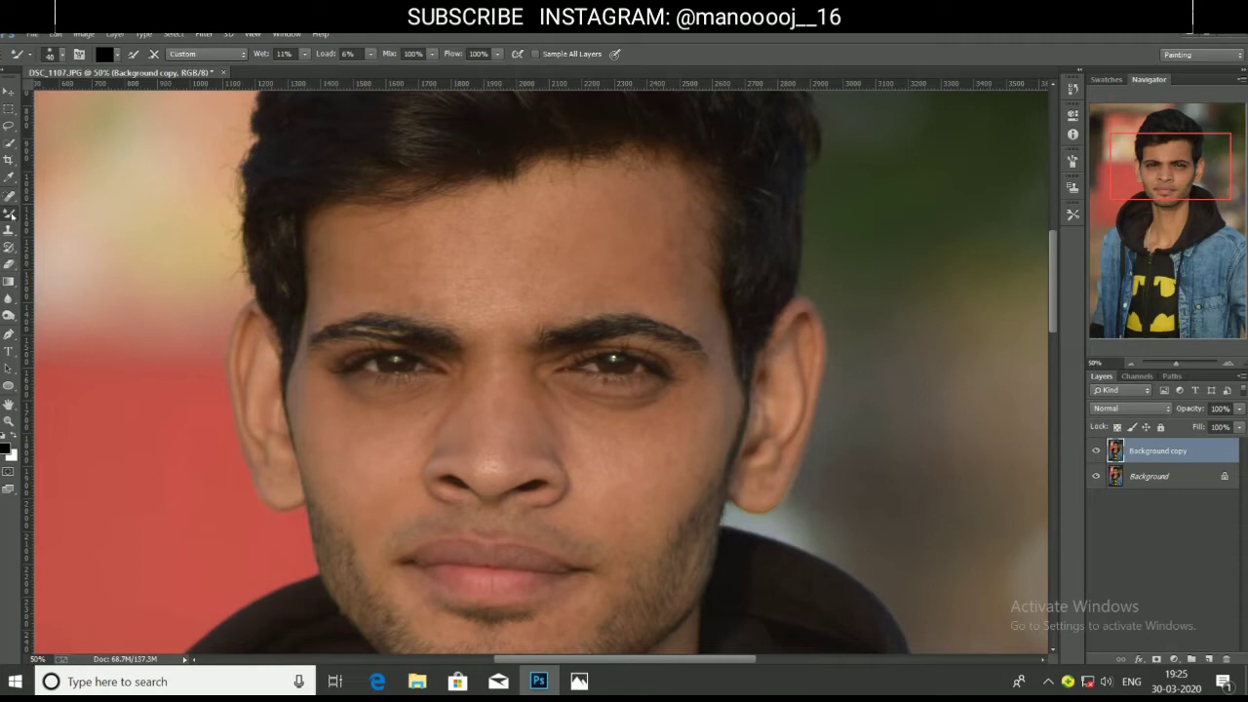
pyautogui.click(10, 214)
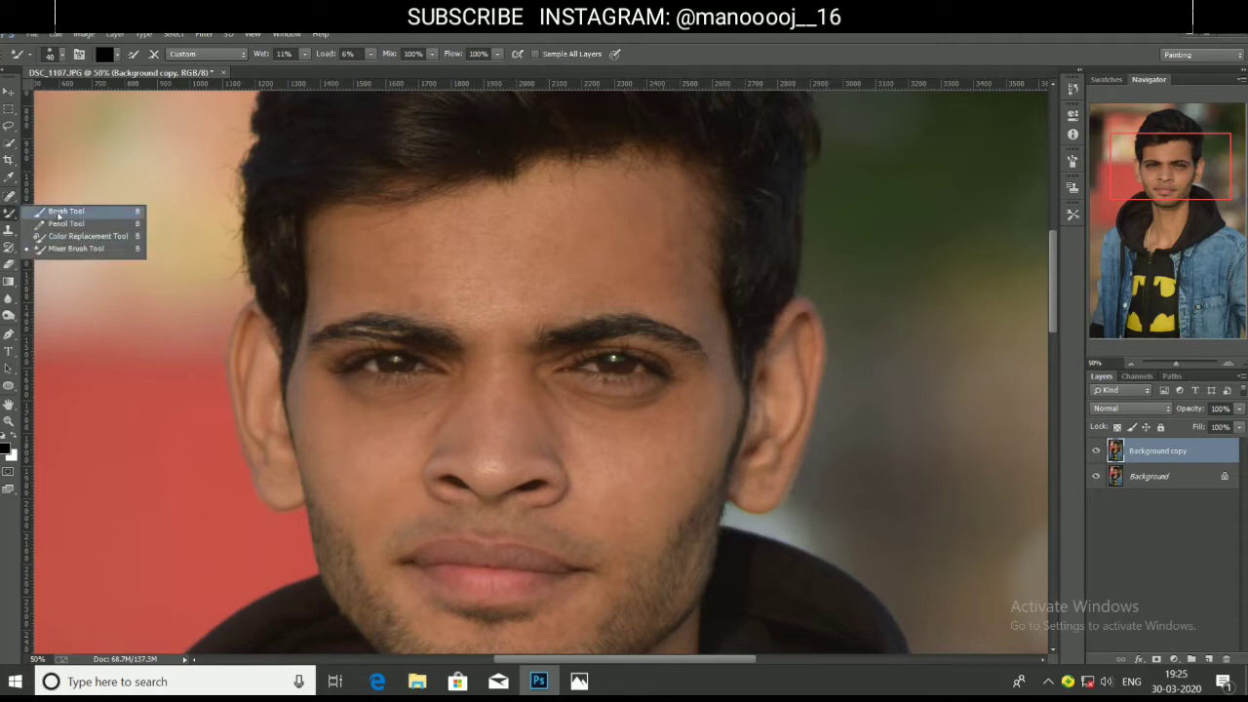
pyautogui.click(62, 247)
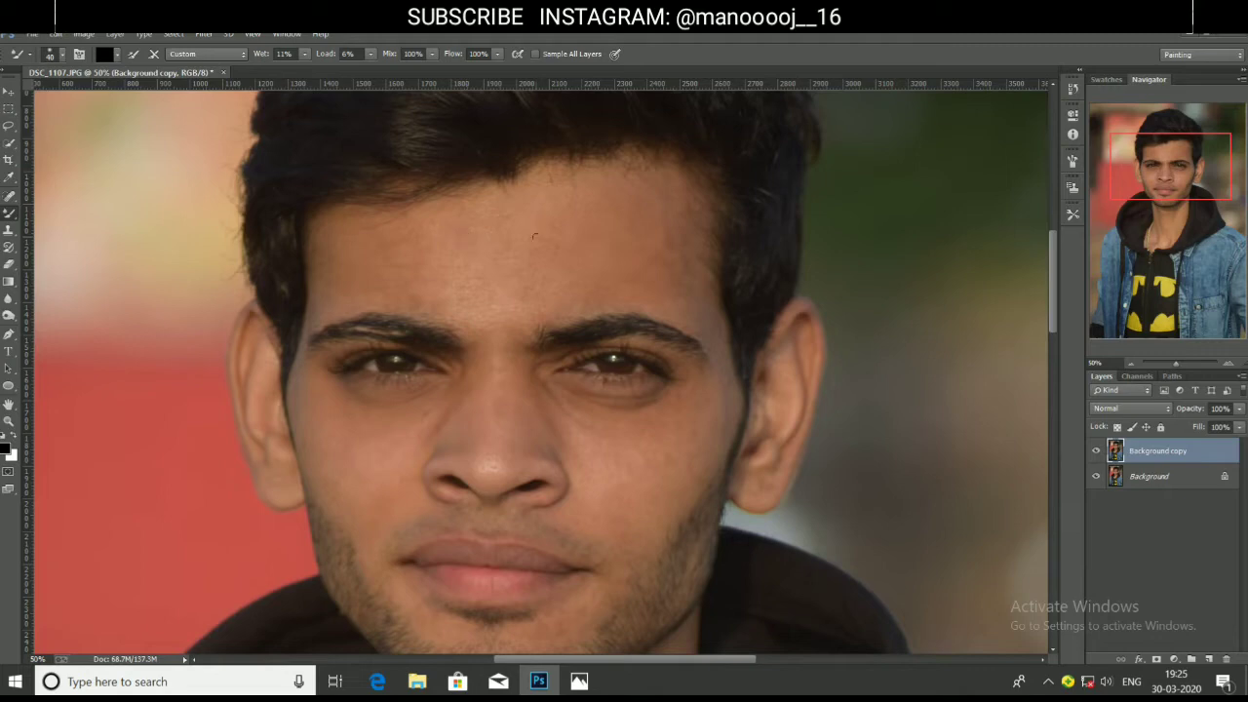
pyautogui.press(']')
pyautogui.click(293, 54)
pyautogui.write('11')
pyautogui.click(367, 55)
pyautogui.click(371, 55)
pyautogui.click(434, 59)
# Clean the brush, reload it with skin paint, keep the Custom preset, and zoom to 66.7%.
pyautogui.click(116, 55)
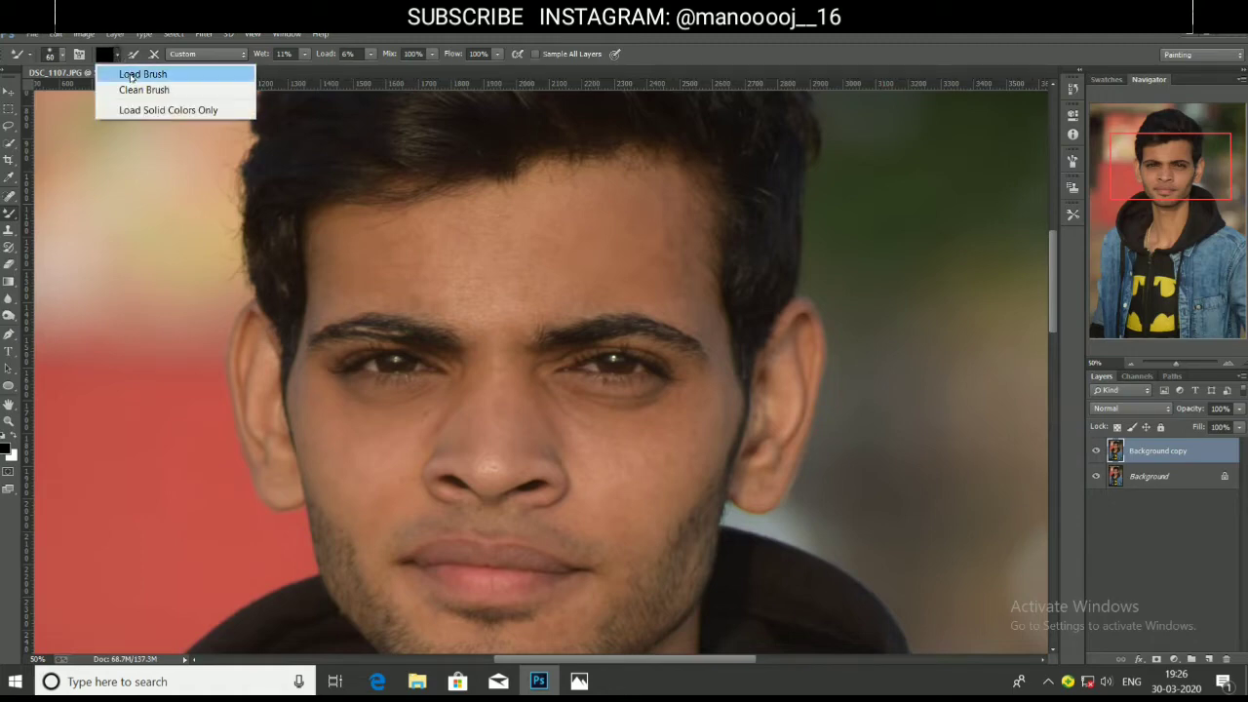
pyautogui.click(143, 90)
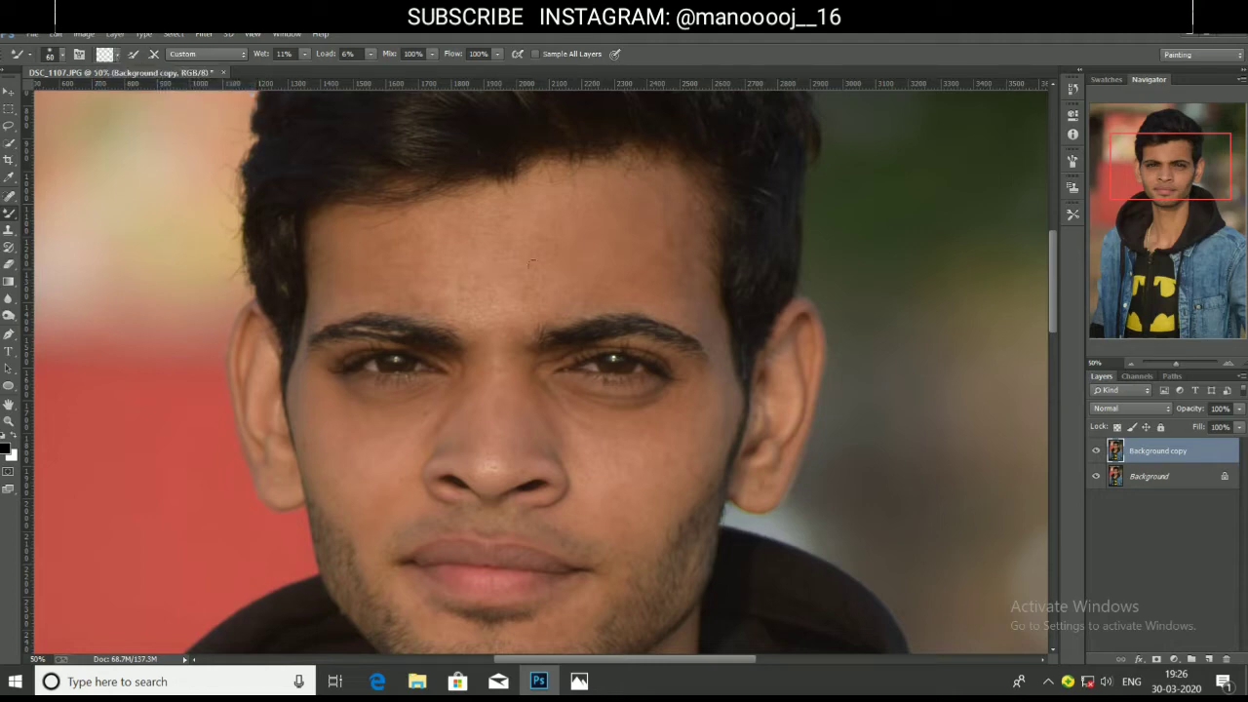
pyautogui.click(468, 285)
pyautogui.click(190, 56)
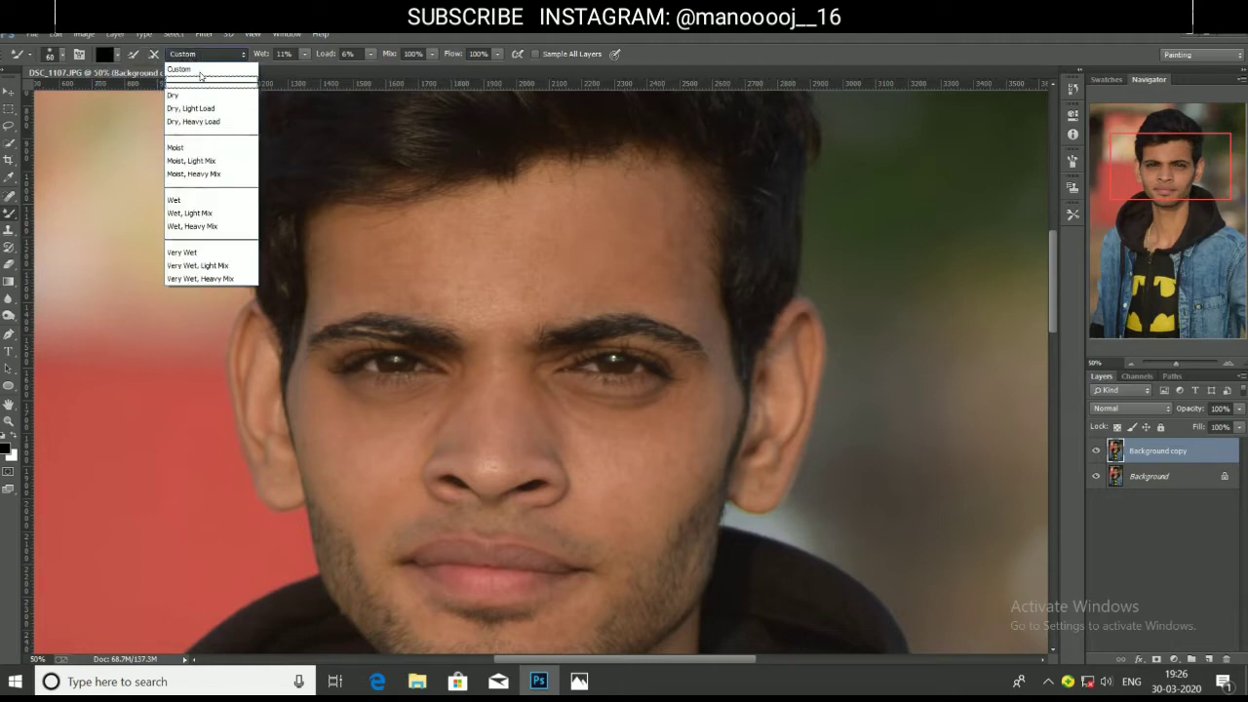
pyautogui.click(190, 56)
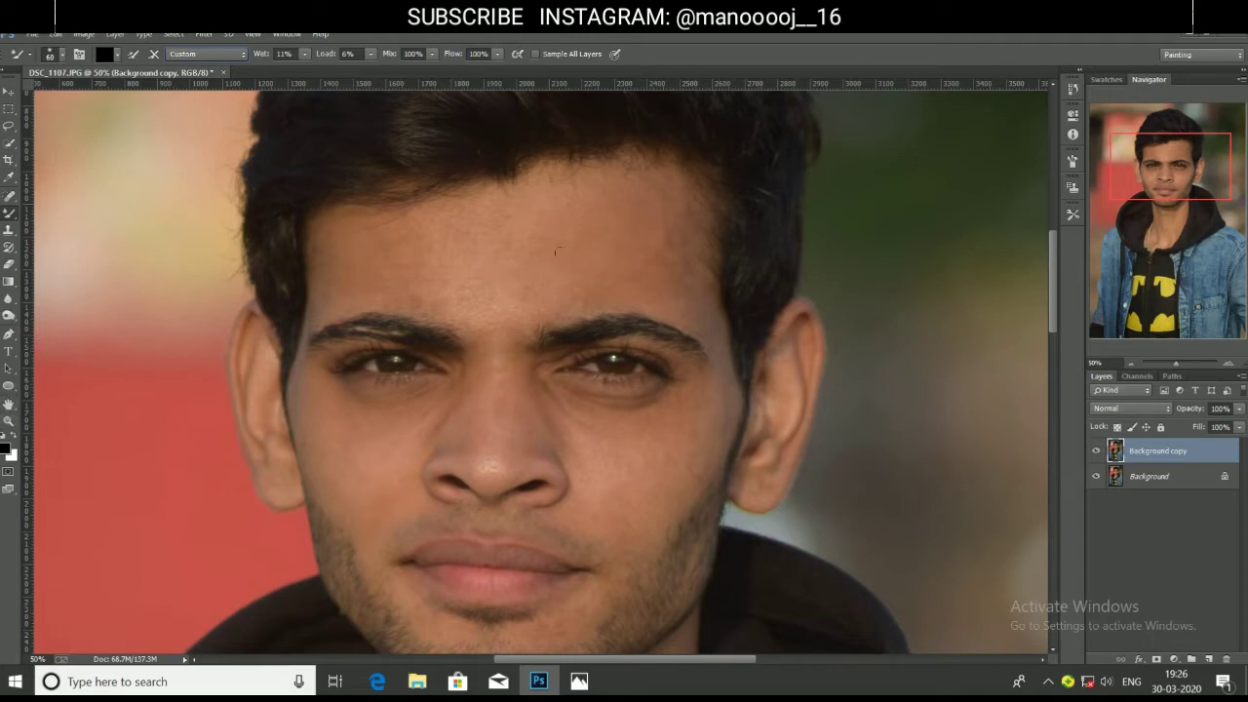
pyautogui.press('z')
pyautogui.click(530, 257)
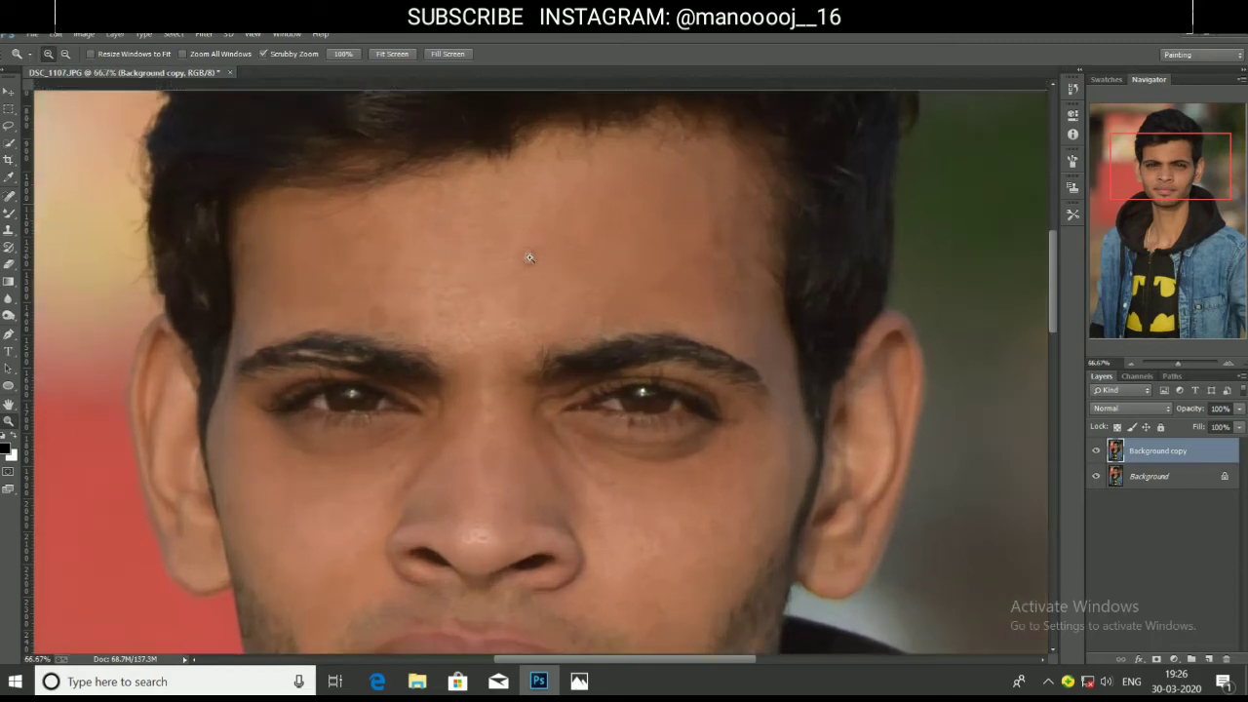
# Show rulers, load the size-150 Mixer Brush with the forehead's skin tone, then reduce it to 125.
pyautogui.hotkey('ctrl', 'r')
pyautogui.press('b')
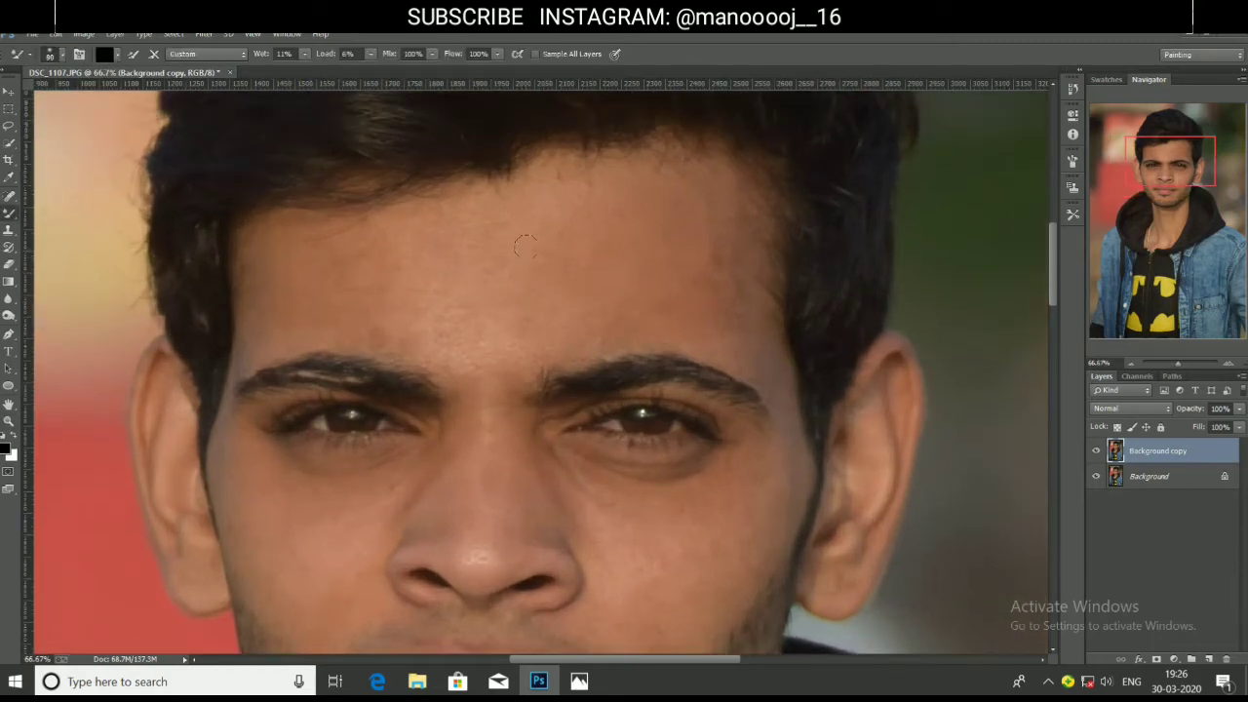
pyautogui.press(']')
pyautogui.press(']')
pyautogui.press(']')
pyautogui.keyDown('alt'); pyautogui.click(673, 259); pyautogui.keyUp('alt')
pyautogui.scroll(-3, 361, 380)
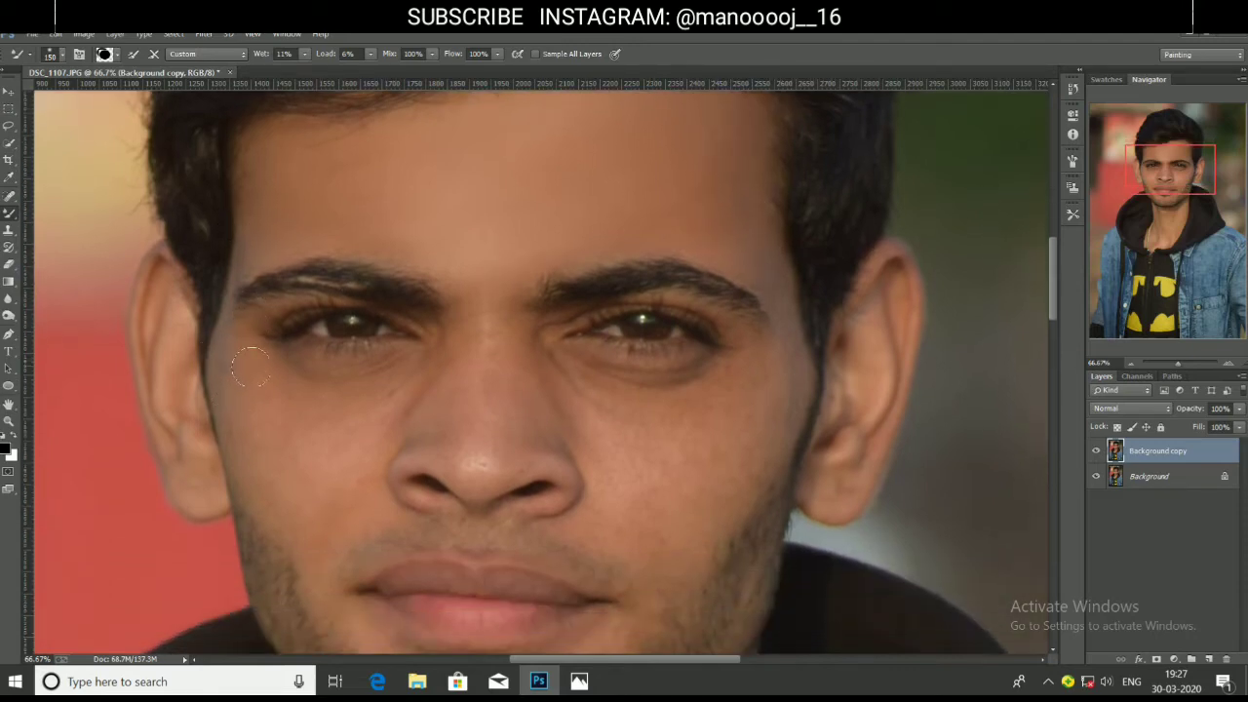
pyautogui.press('[')
# Smooth the red spot under the left eye and the skin at the left temple.
pyautogui.moveTo(291, 376)
pyautogui.mouseDown()
pyautogui.moveTo(392, 369)
pyautogui.moveTo(404, 355)
pyautogui.mouseUp()
pyautogui.moveTo(240, 400)
pyautogui.mouseDown()
pyautogui.moveTo(233, 333)
pyautogui.moveTo(236, 389)
pyautogui.mouseUp()
pyautogui.scroll(-3, 768, 415)
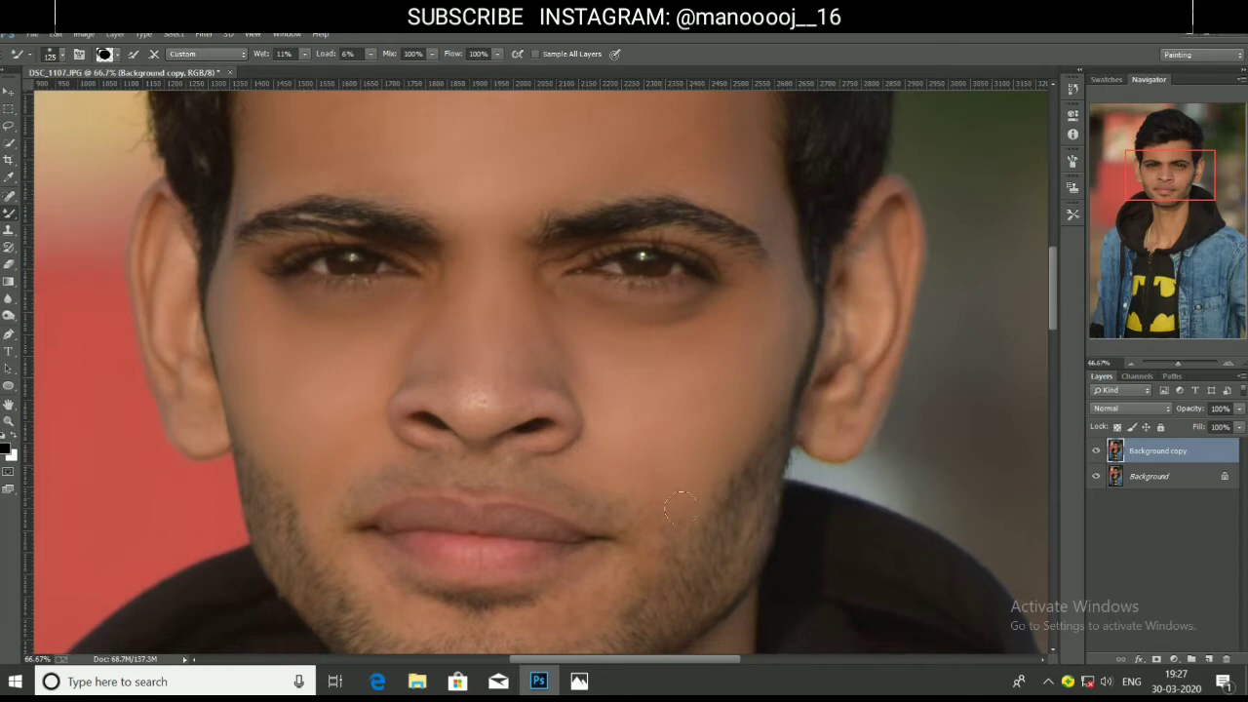
pyautogui.scroll(-2, 680, 478)
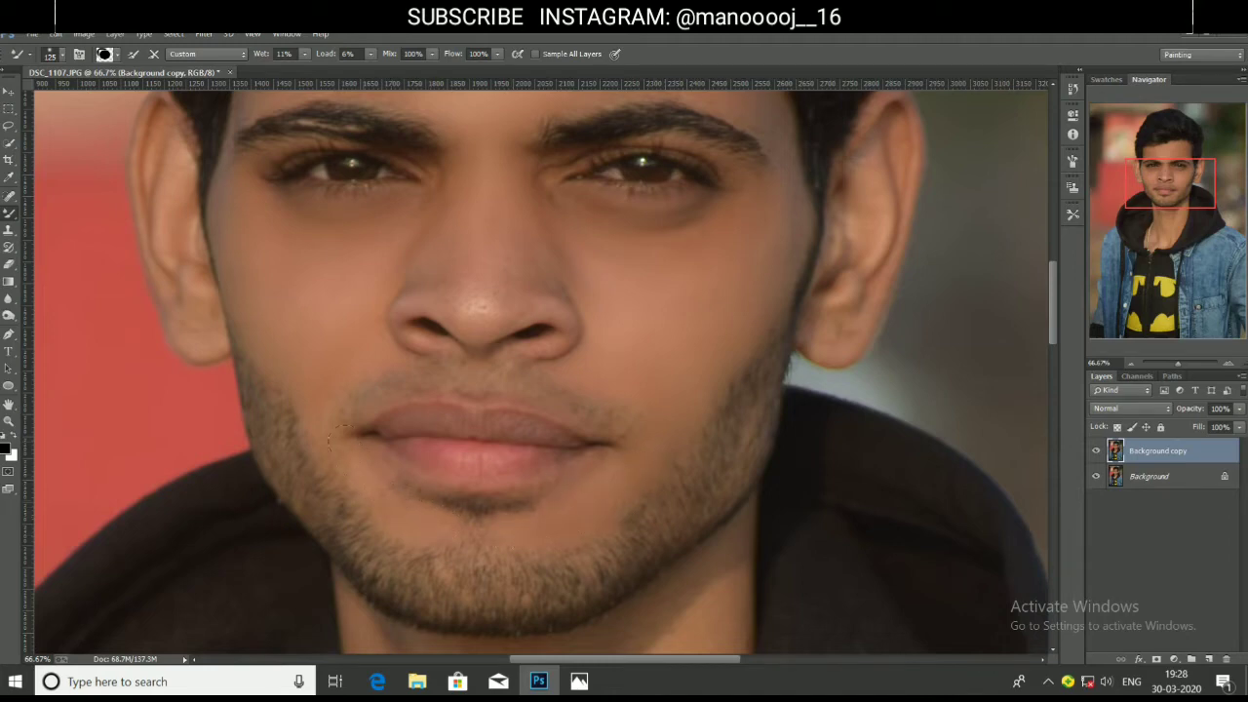
pyautogui.scroll(1, 447, 523)
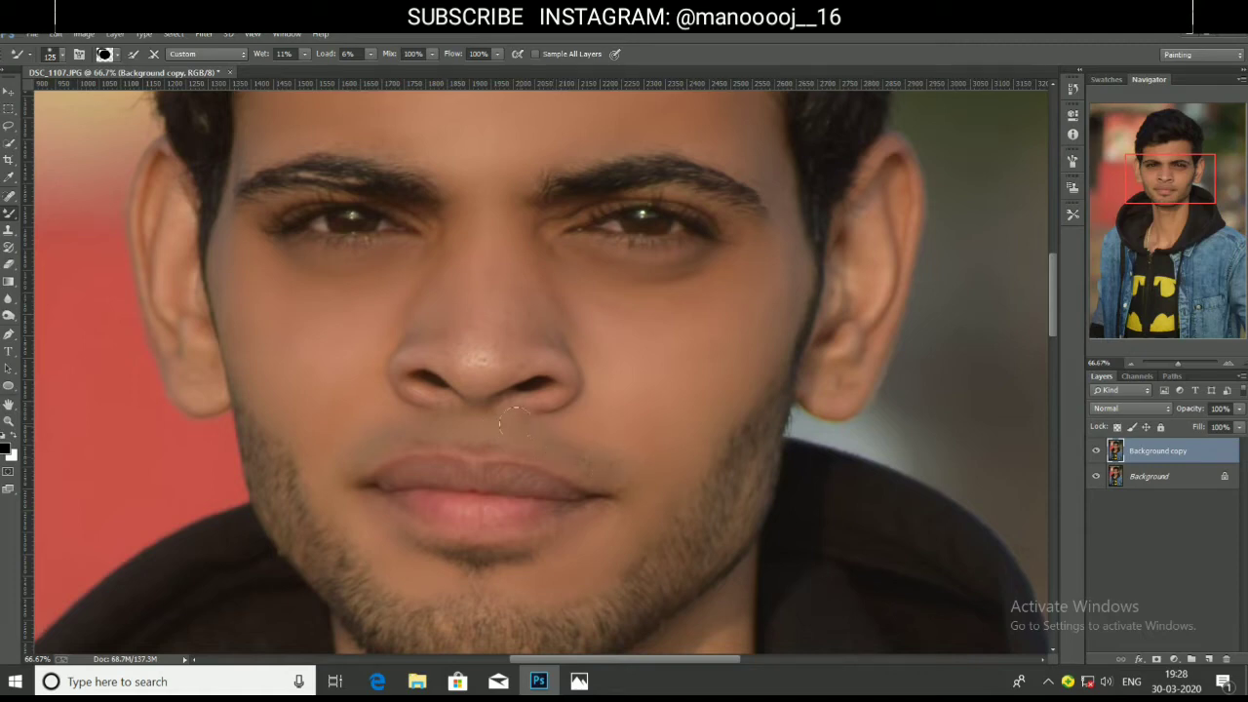
pyautogui.scroll(1, 195, 449)
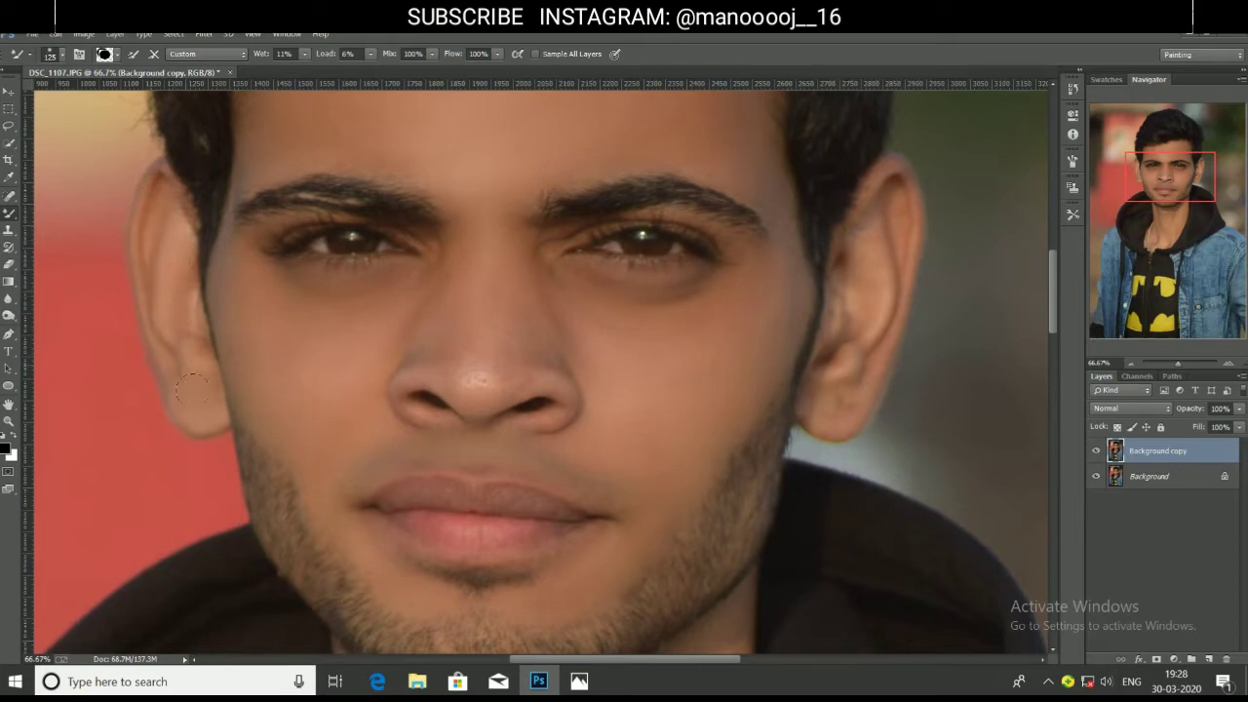
# Smooth the right ear's lobe and rim, then blend around the right eye at brush size 90.
pyautogui.moveTo(859, 400)
pyautogui.mouseDown()
pyautogui.moveTo(820, 410)
pyautogui.moveTo(852, 318)
pyautogui.mouseUp()
pyautogui.moveTo(882, 177)
pyautogui.mouseDown()
pyautogui.moveTo(915, 234)
pyautogui.moveTo(865, 388)
pyautogui.mouseUp()
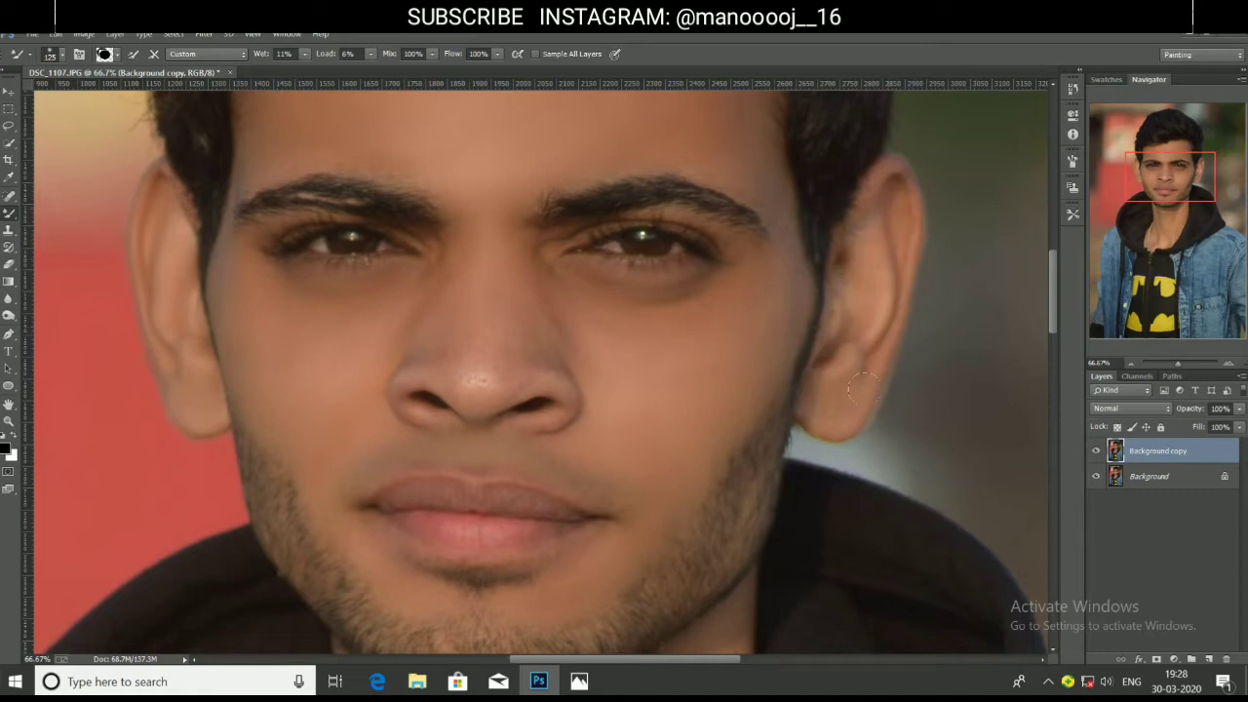
pyautogui.scroll(1, 627, 228)
pyautogui.press('[')
pyautogui.press('[')
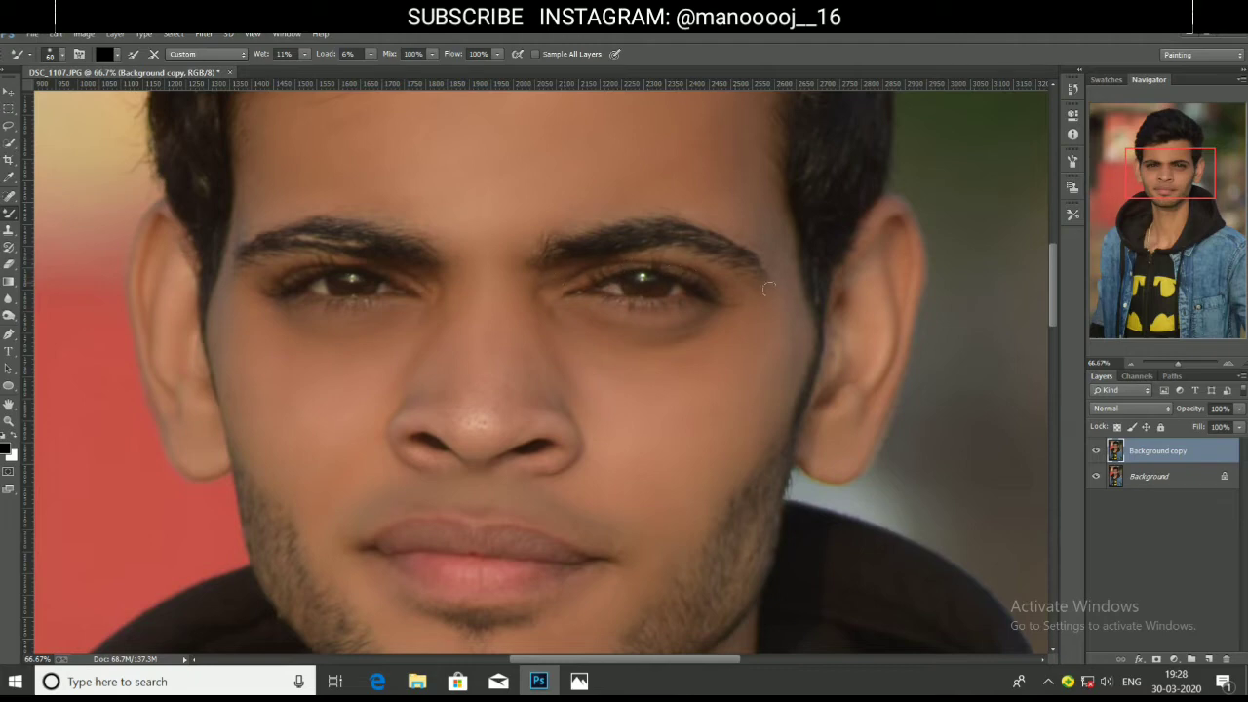
pyautogui.moveTo(605, 215); pyautogui.dragTo(605, 214)
pyautogui.scroll(-1, 487, 390)
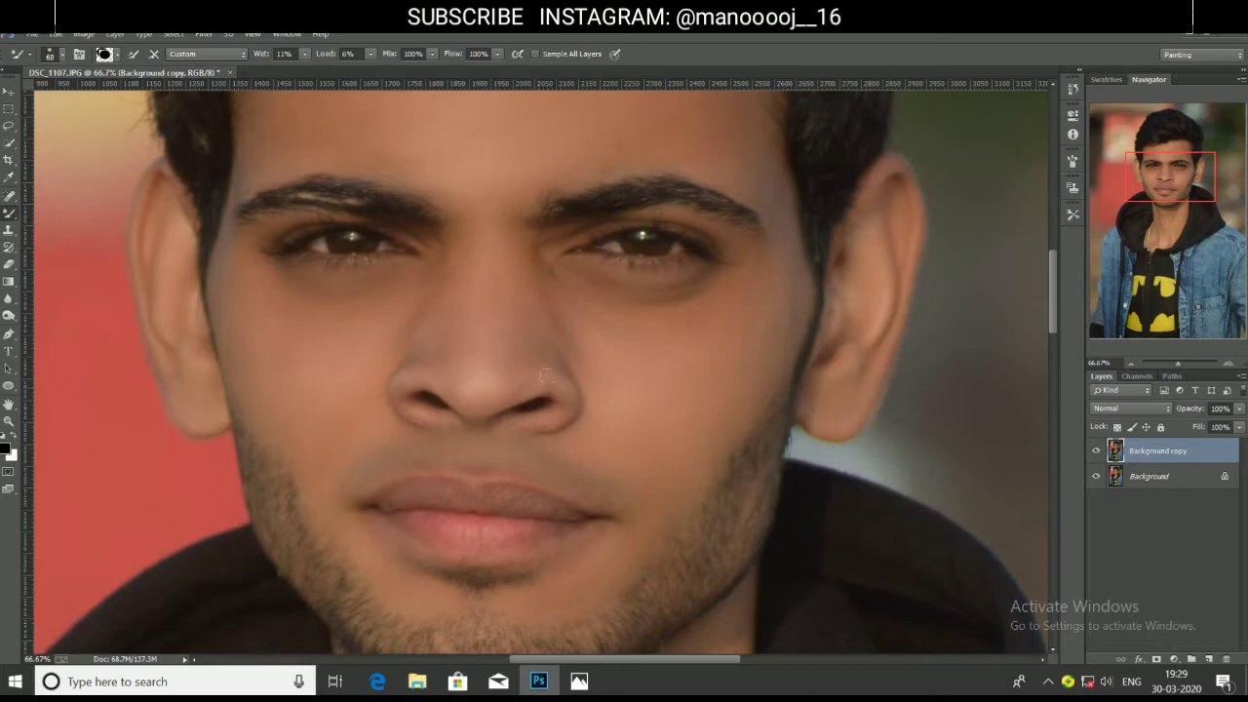
pyautogui.scroll(-2, 508, 384)
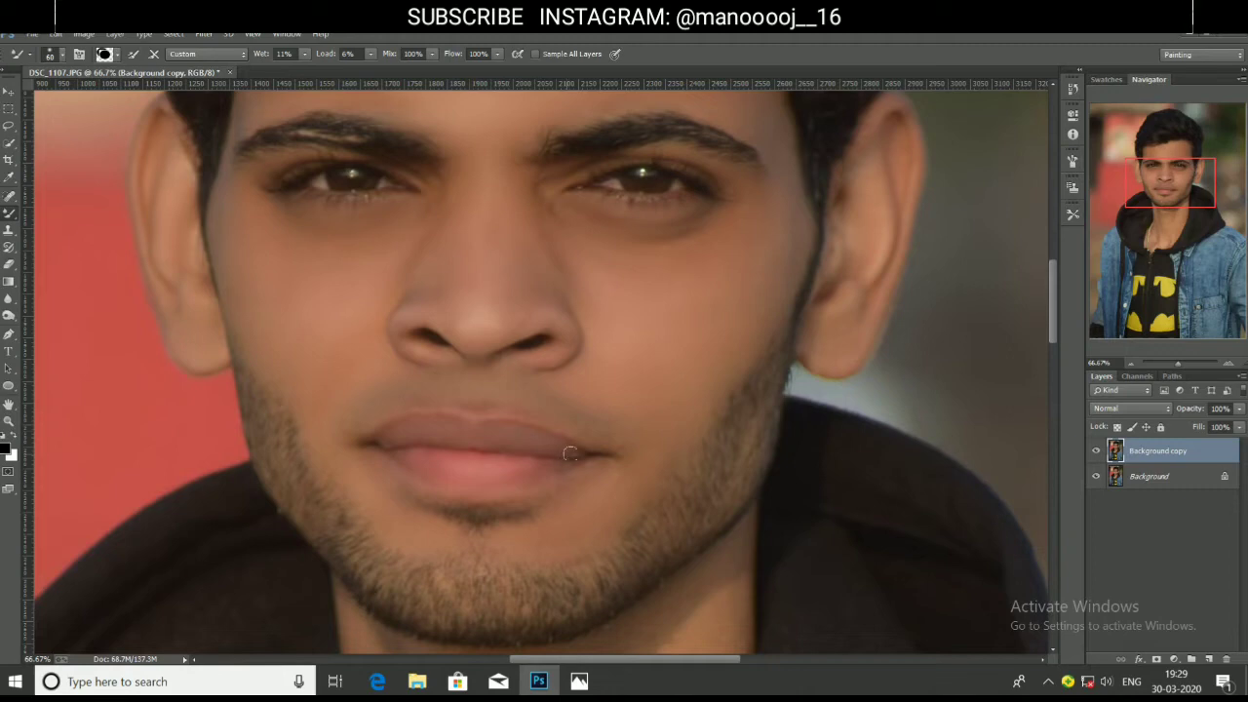
pyautogui.scroll(-1, 546, 473)
pyautogui.scroll(-6, 546, 473)
# Smooth the right side of the neck with a larger Mixer Brush, then shrink it and resample skin.
pyautogui.press(']')
pyautogui.press(']')
pyautogui.press(']')
pyautogui.press(']')
pyautogui.press(']')
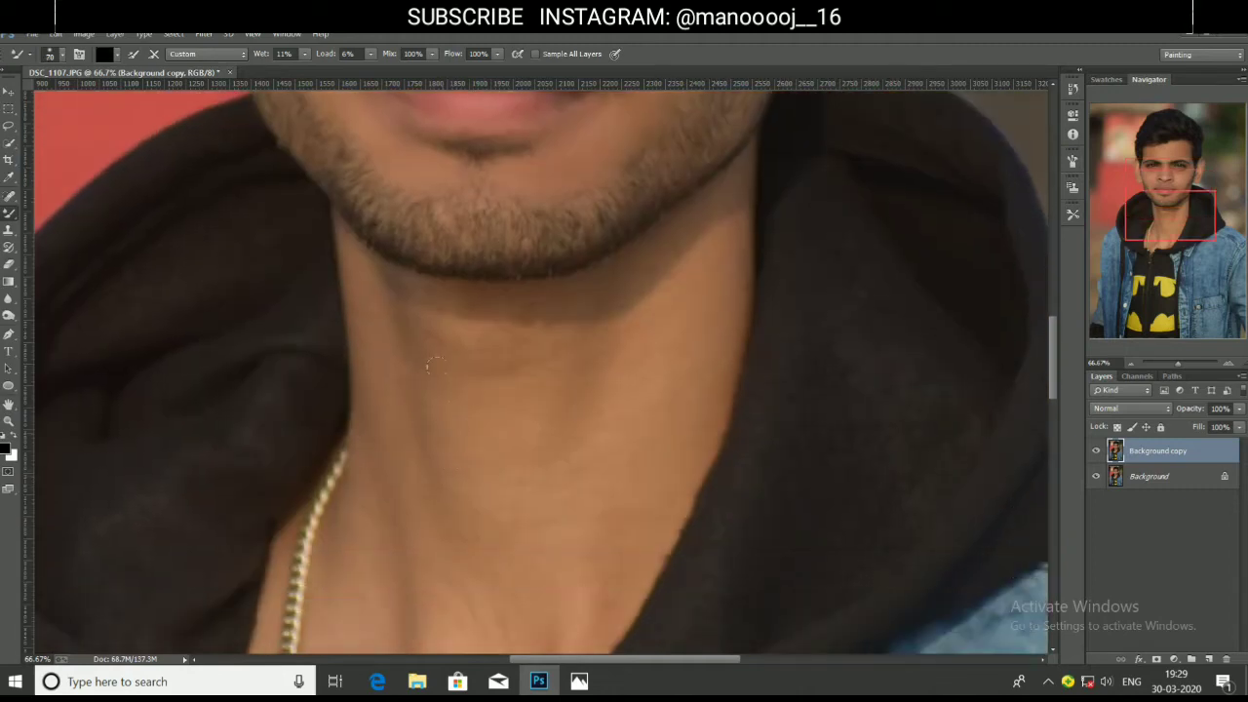
pyautogui.press(']')
pyautogui.moveTo(751, 231); pyautogui.dragTo(694, 266)
pyautogui.scroll(-3, 683, 292)
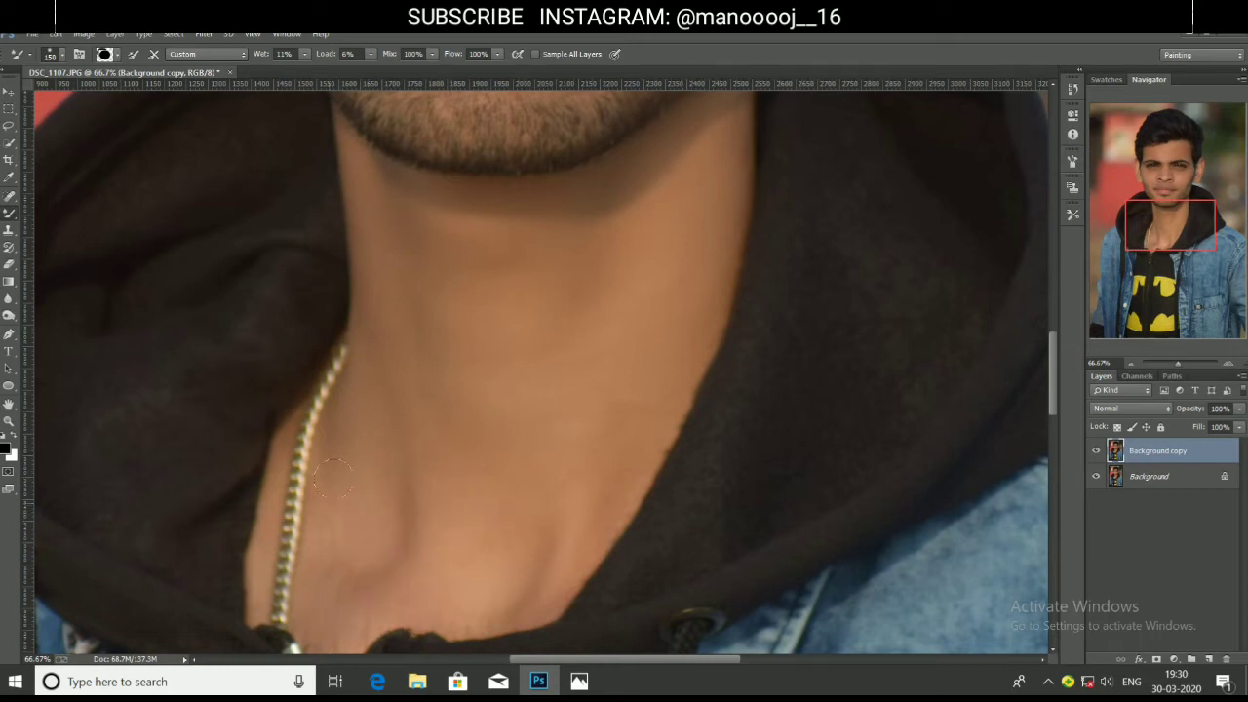
pyautogui.scroll(-2, 325, 605)
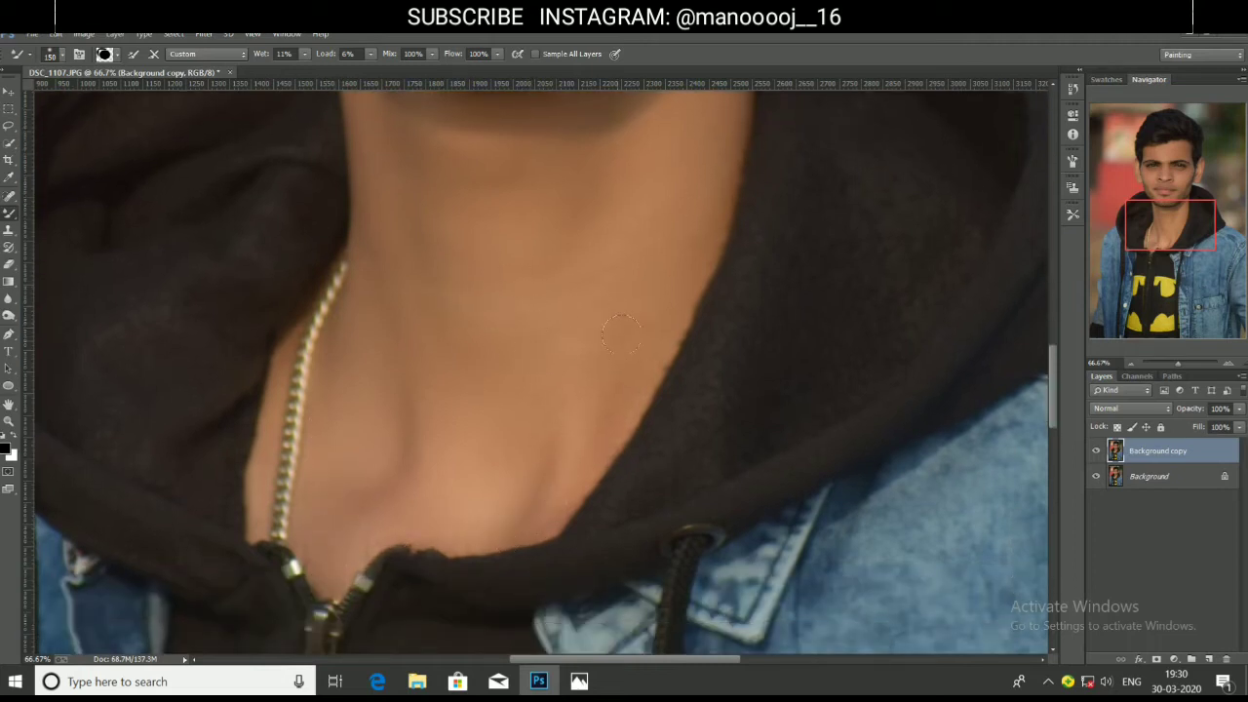
pyautogui.press('[')
pyautogui.press('[')
pyautogui.press('[')
pyautogui.press('[')
pyautogui.press('[')
pyautogui.press('[')
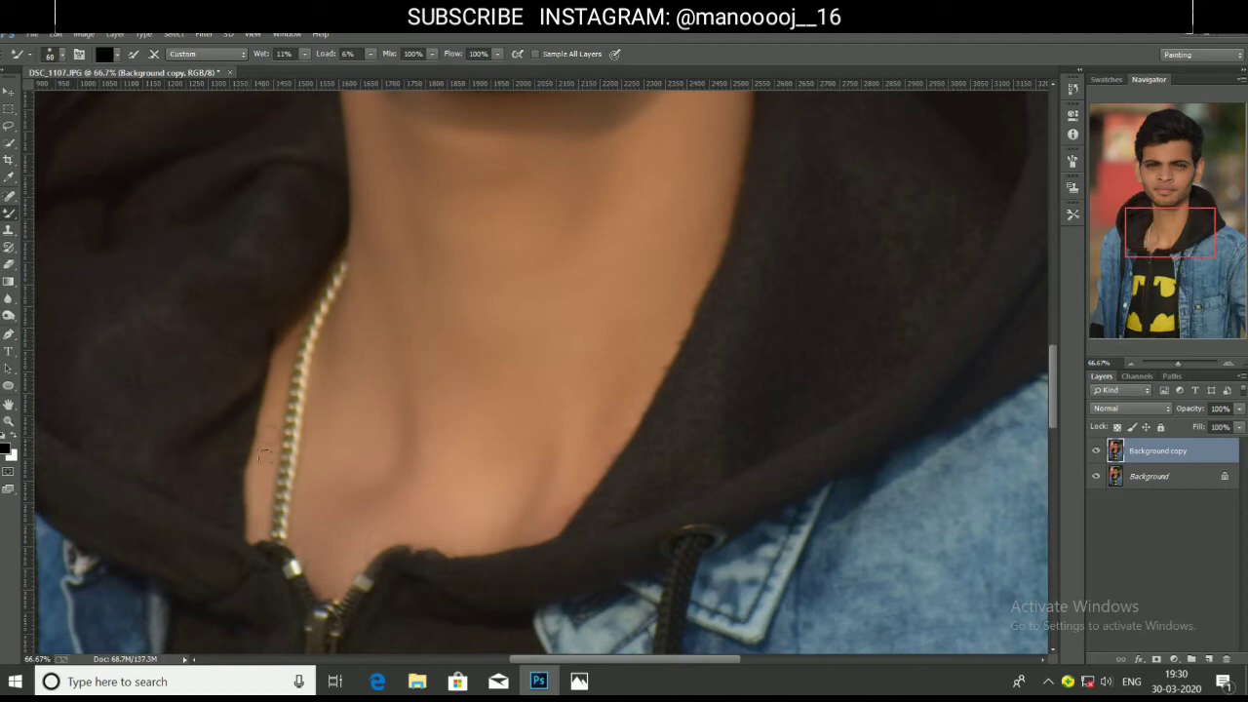
pyautogui.click(289, 359)
pyautogui.press('z')
pyautogui.rightClick(506, 310)
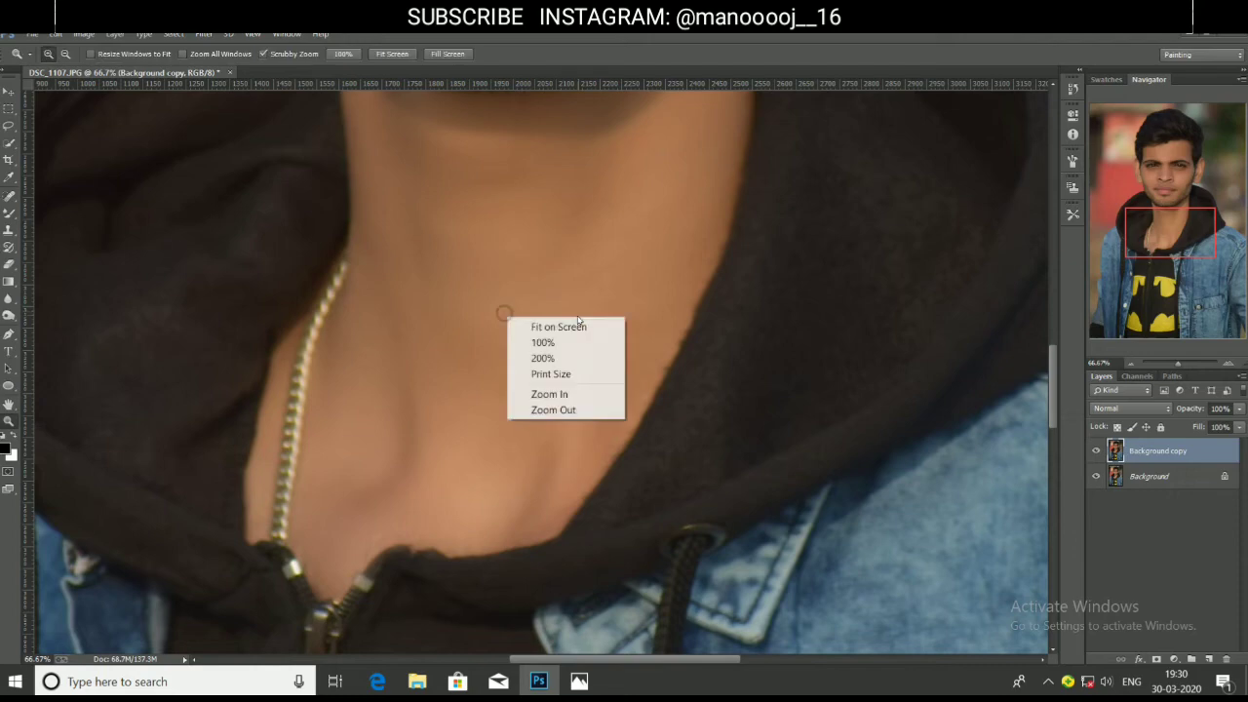
pyautogui.click(546, 326)
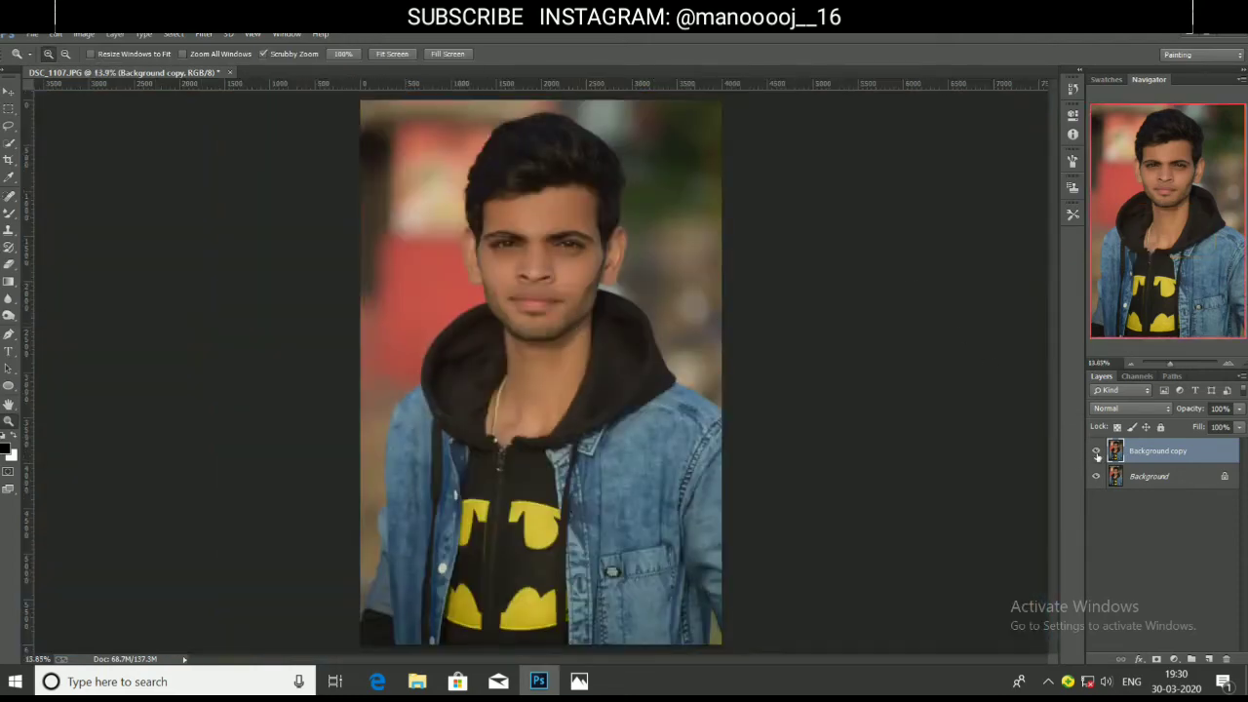
pyautogui.click(1097, 453)
pyautogui.click(1096, 453)
pyautogui.click(1096, 453)
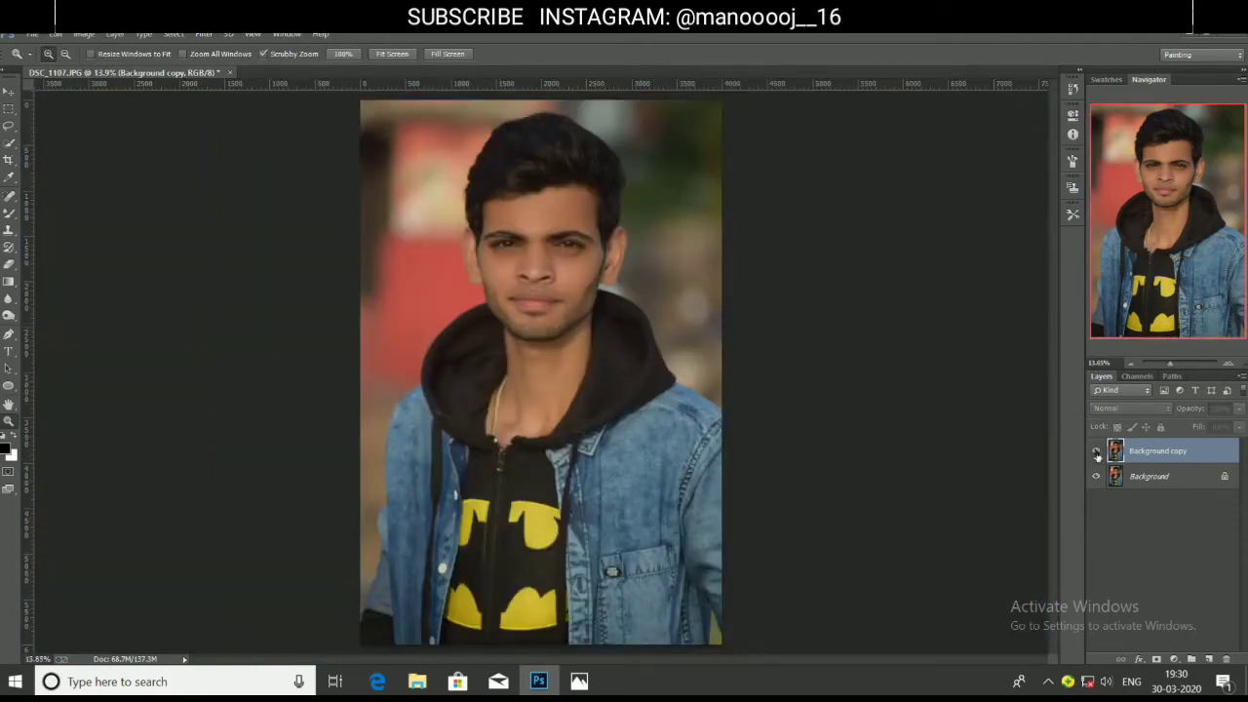
pyautogui.click(1096, 453)
pyautogui.click(581, 273)
pyautogui.click(581, 274)
pyautogui.click(581, 274)
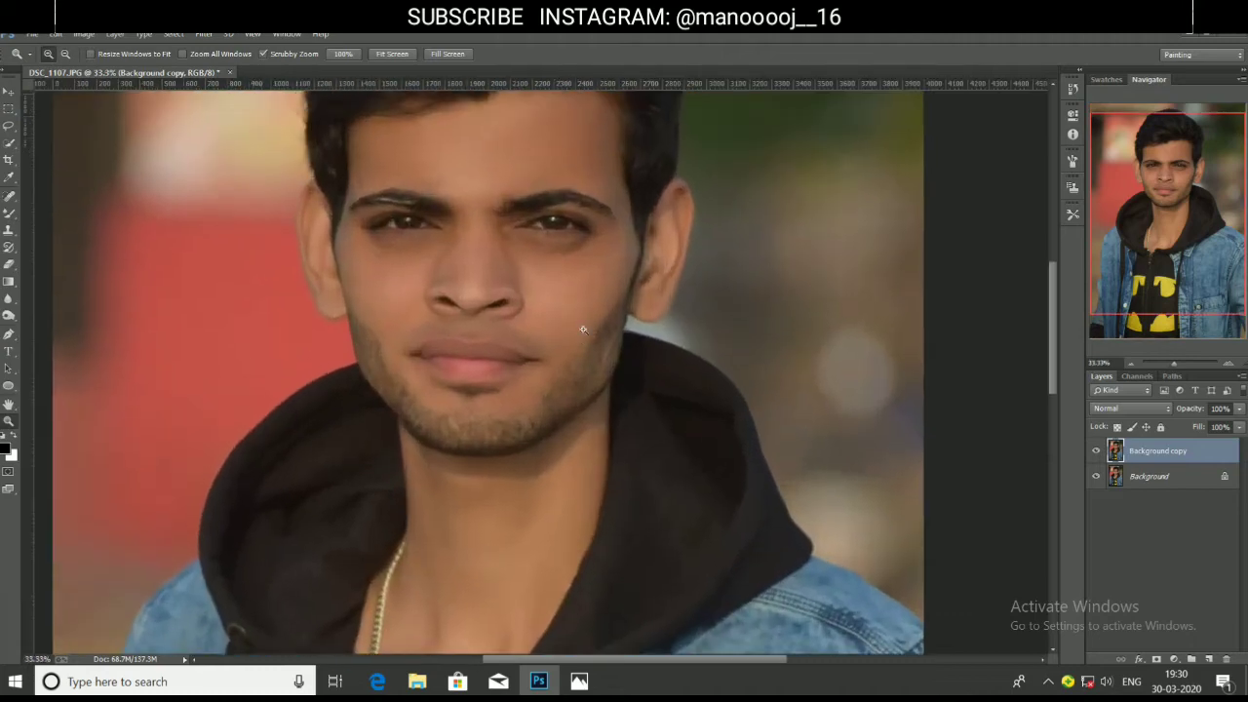
pyautogui.click(1097, 452)
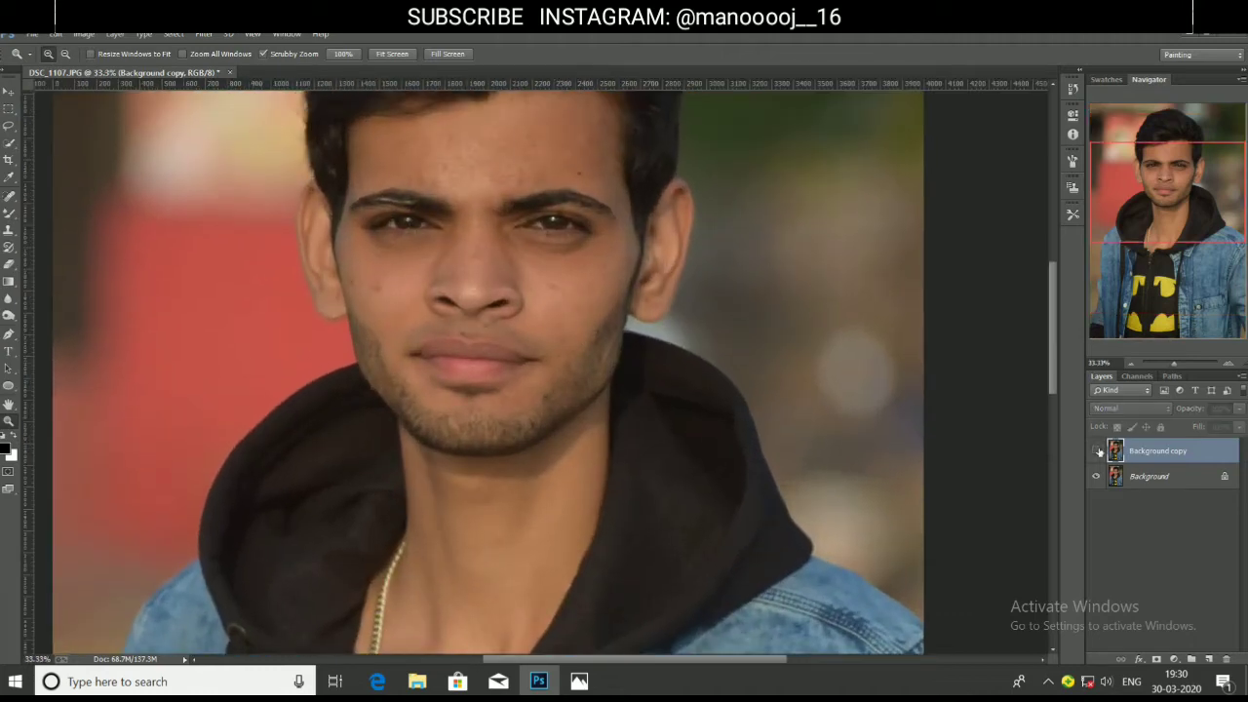
pyautogui.click(1097, 451)
pyautogui.click(1097, 452)
pyautogui.click(1097, 451)
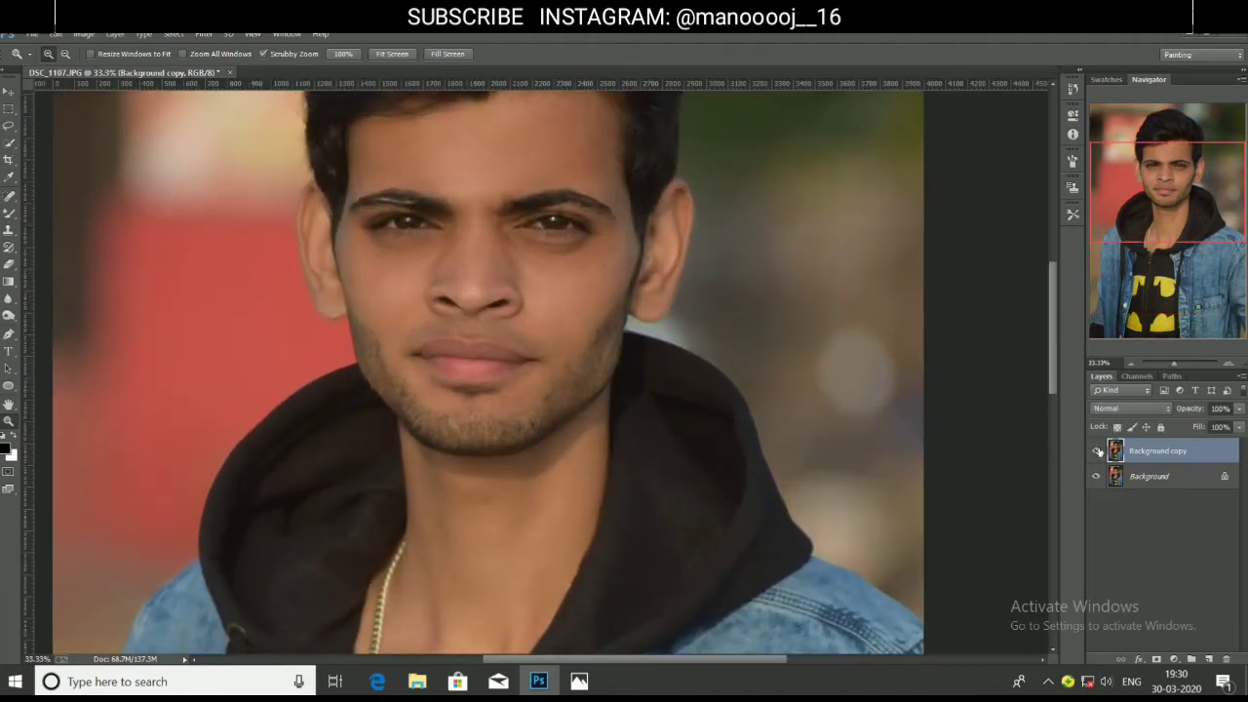
pyautogui.rightClick(524, 394)
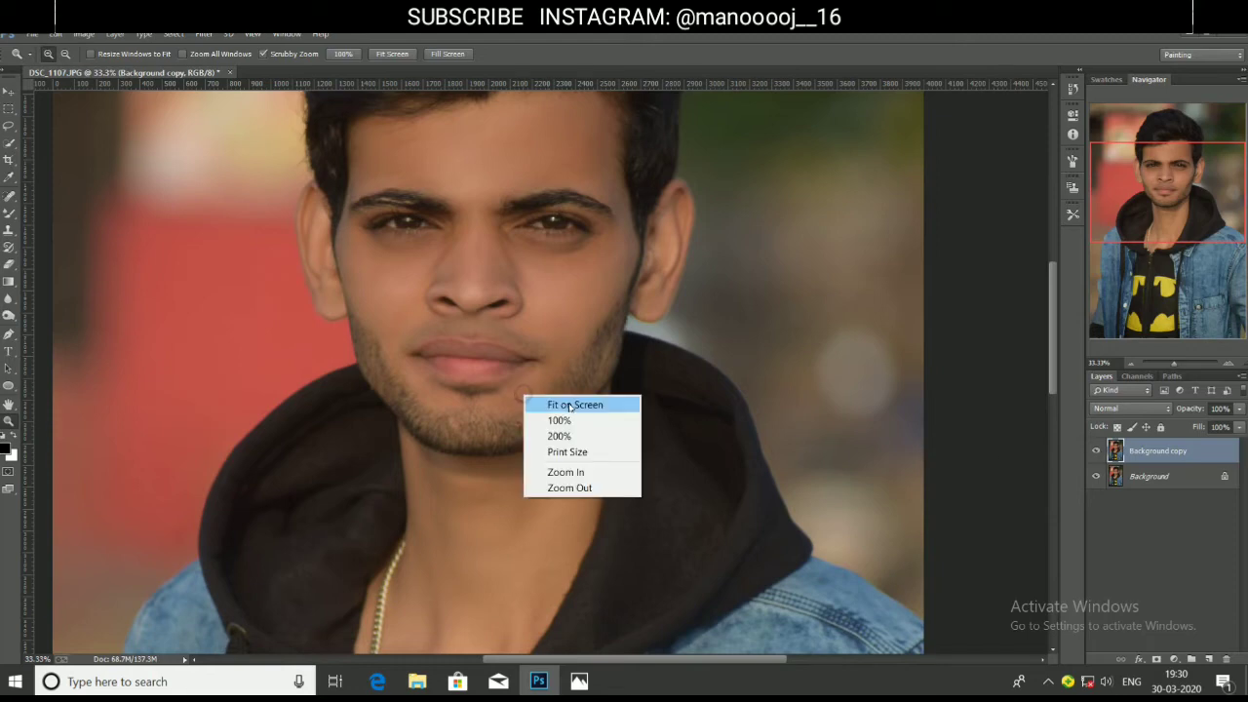
pyautogui.click(568, 403)
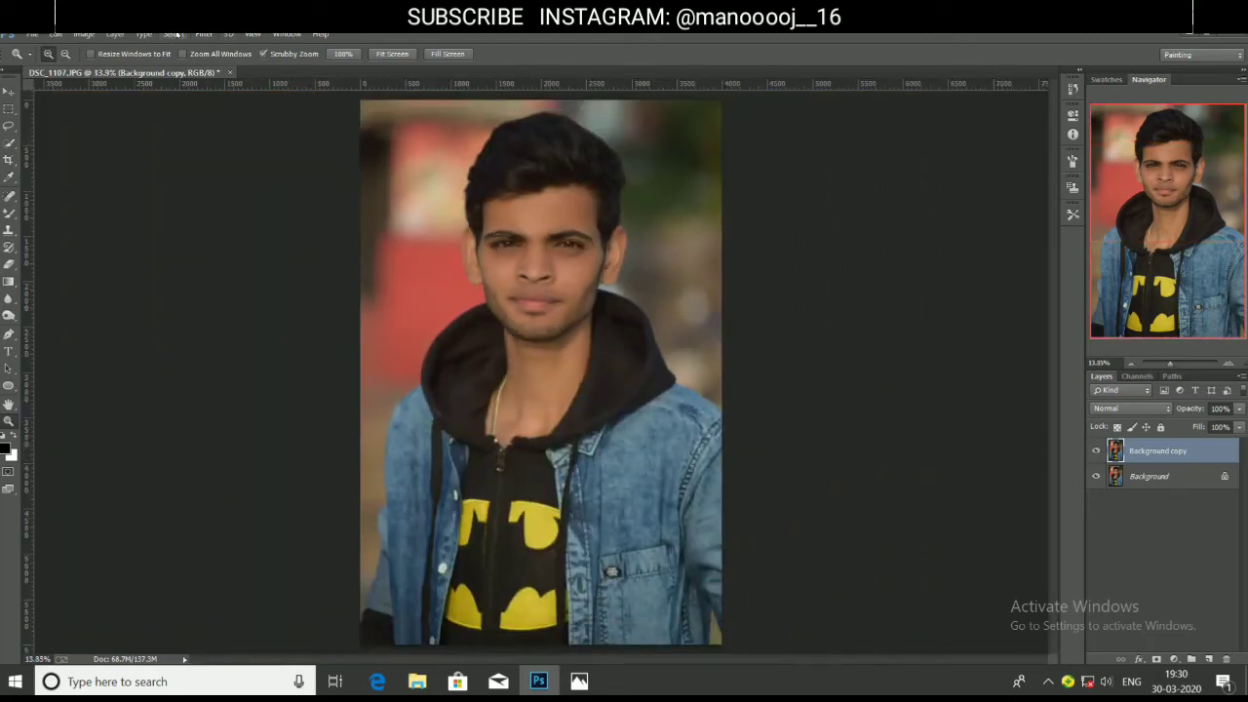
# Open and dismiss the Filter menu, then zoom in closely on the chest and jacket.
pyautogui.click(213, 38)
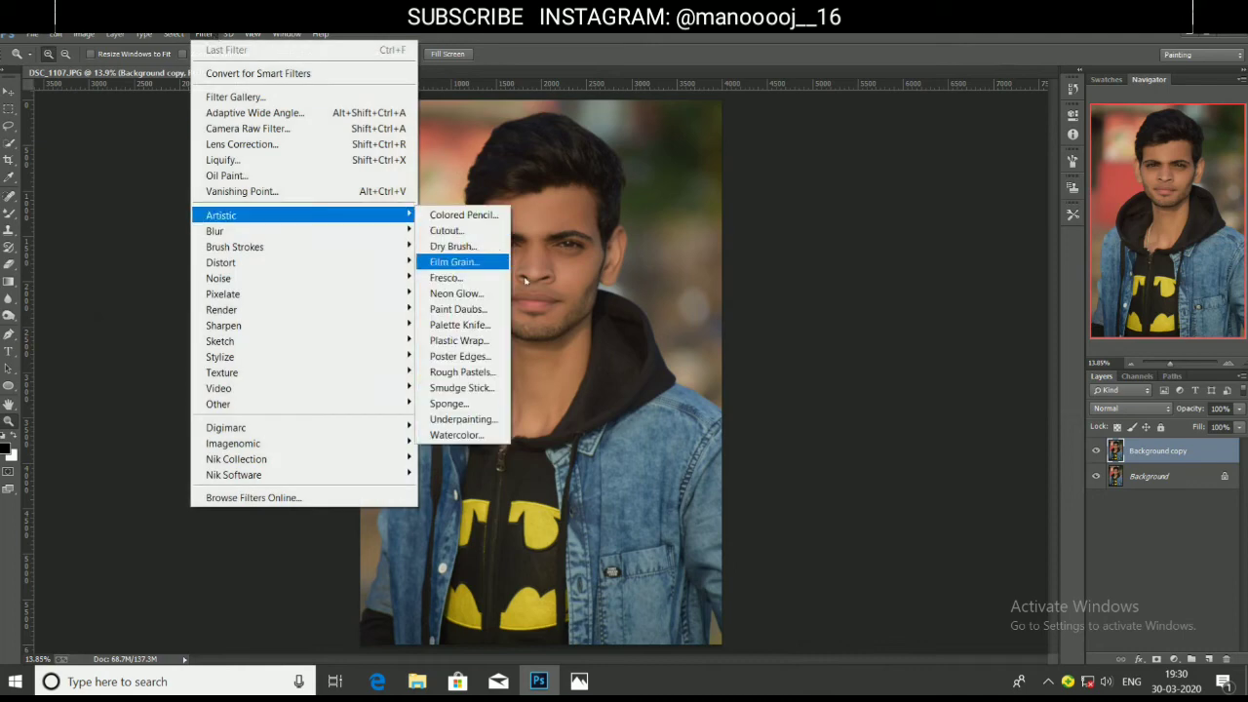
pyautogui.click(570, 255)
pyautogui.click(478, 472)
pyautogui.click(465, 472)
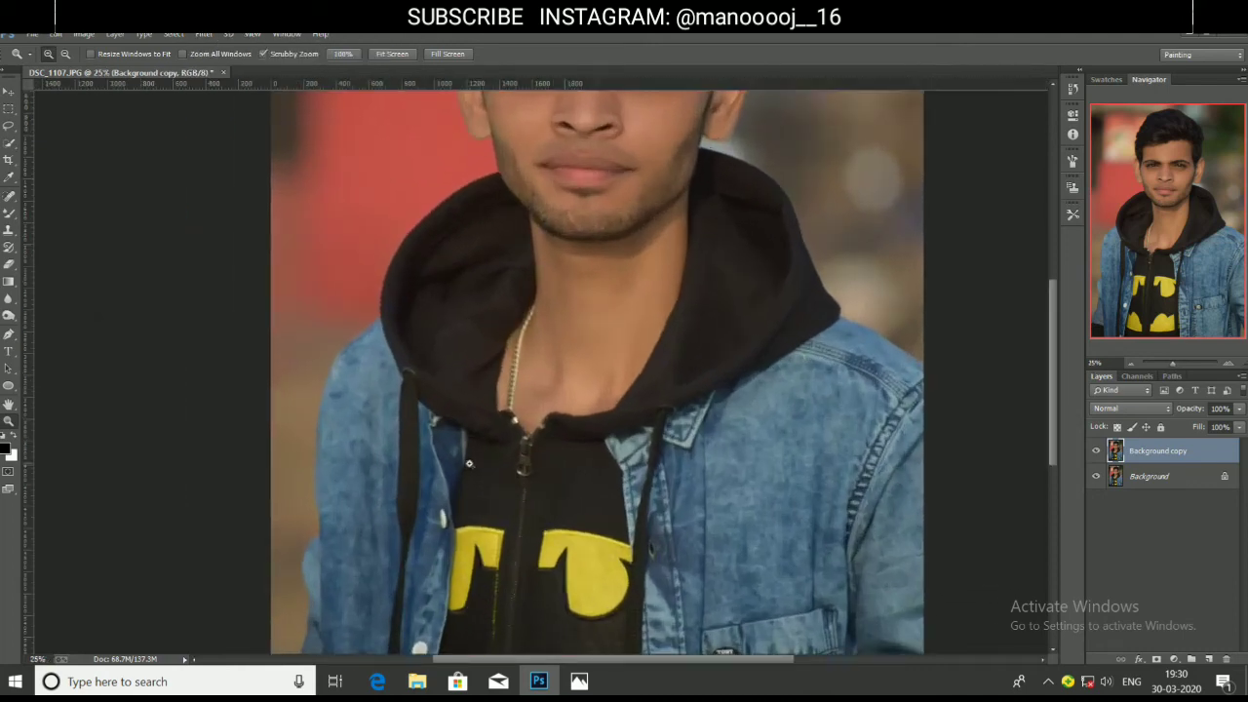
pyautogui.scroll(-3, 410, 448)
pyautogui.scroll(-1, 372, 435)
# Blur the hoodie and denim jacket edges with an enlarged Blur Tool brush.
pyautogui.click(9, 298)
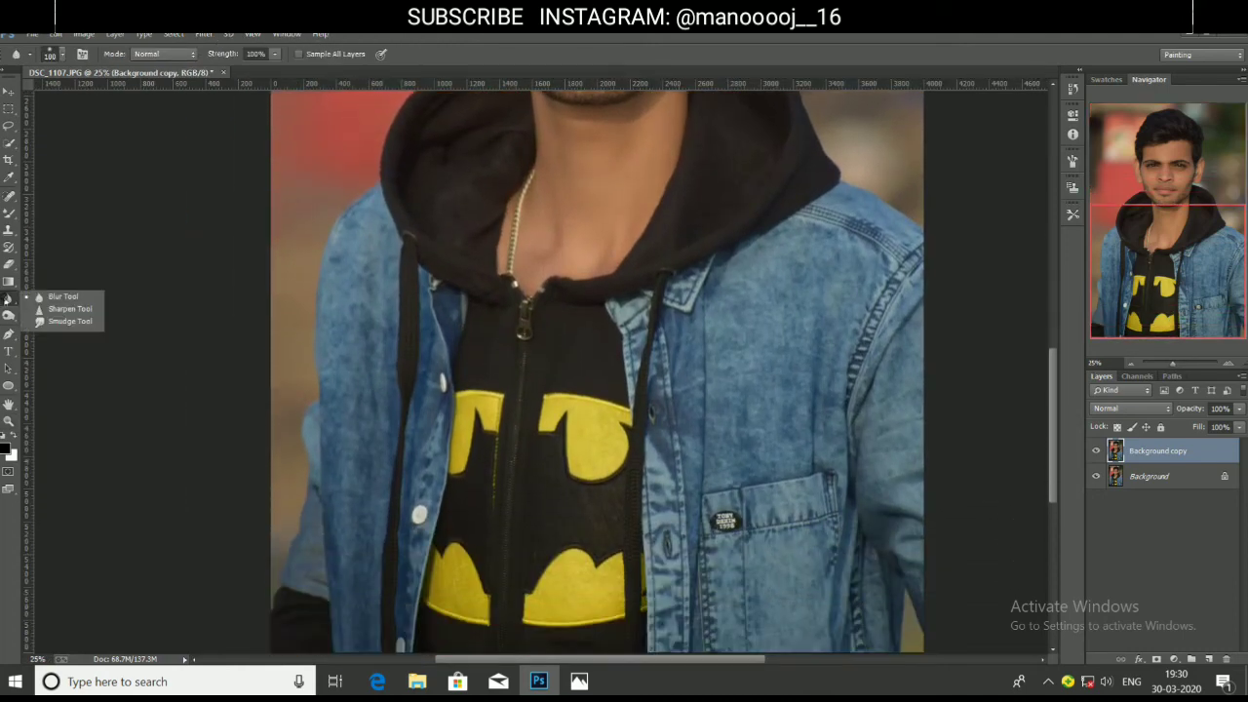
pyautogui.click(54, 299)
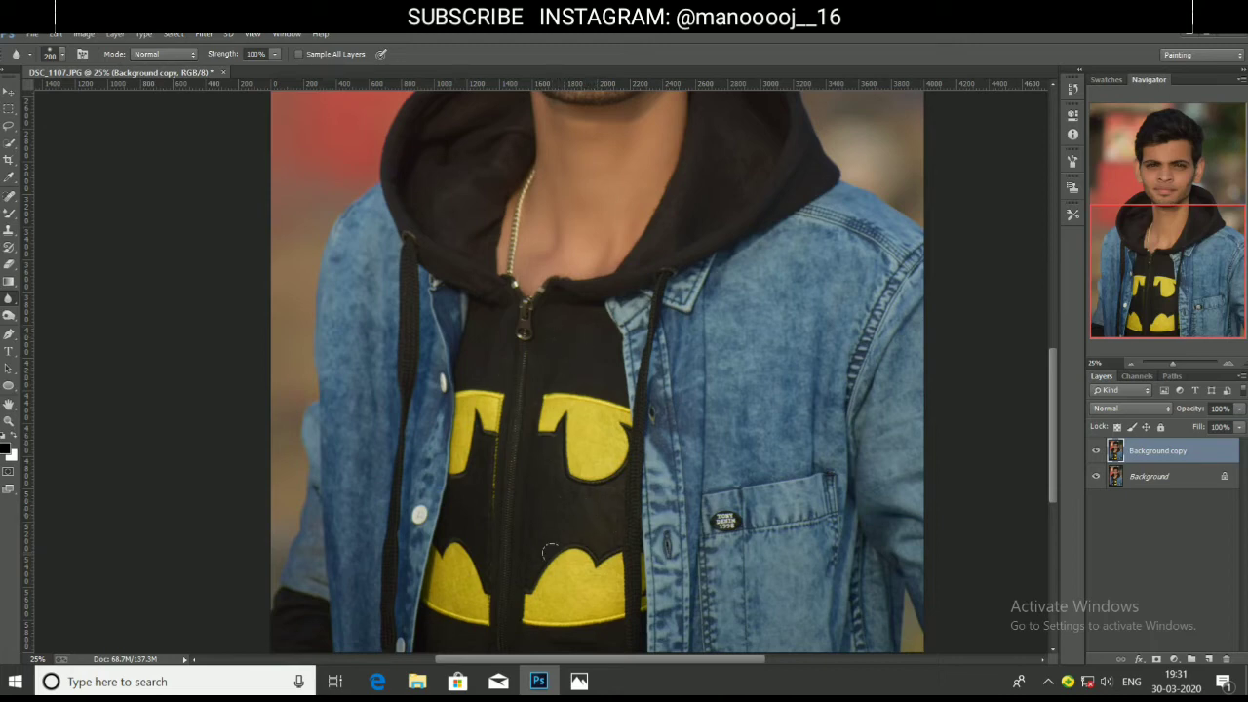
pyautogui.scroll(-3, 552, 548)
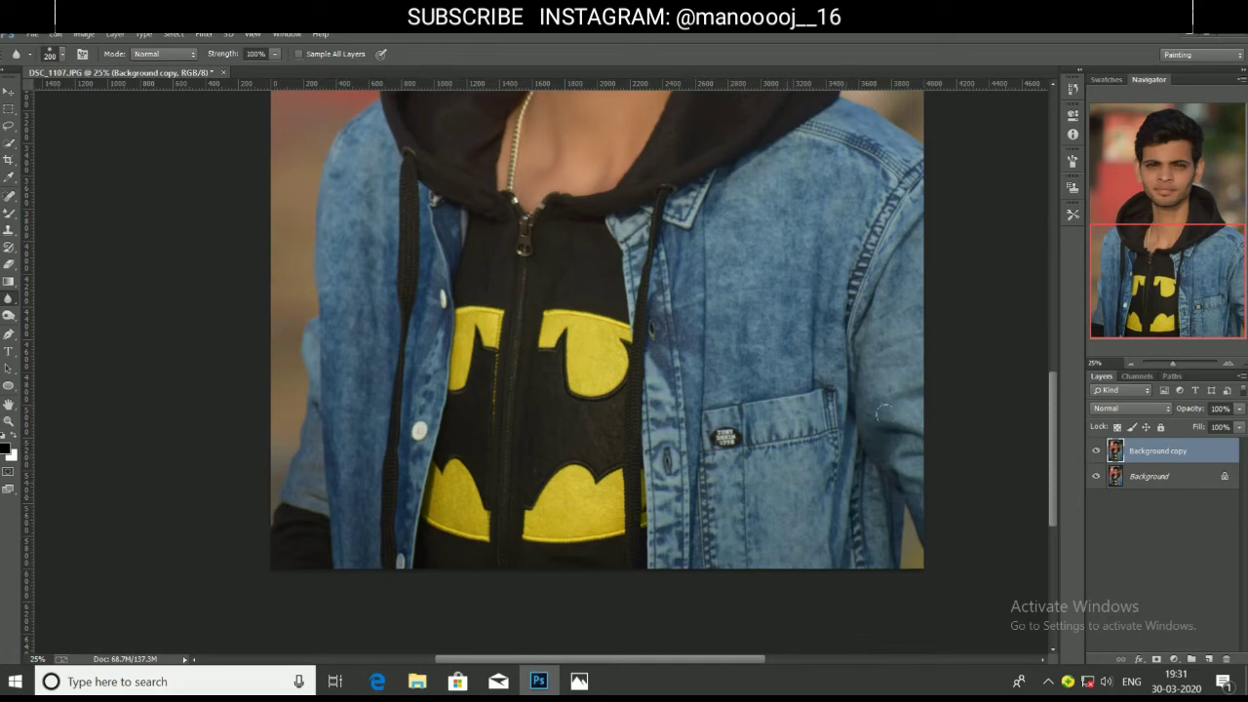
pyautogui.scroll(3, 861, 372)
pyautogui.press(']')
pyautogui.press(']')
pyautogui.press(']')
pyautogui.press(']')
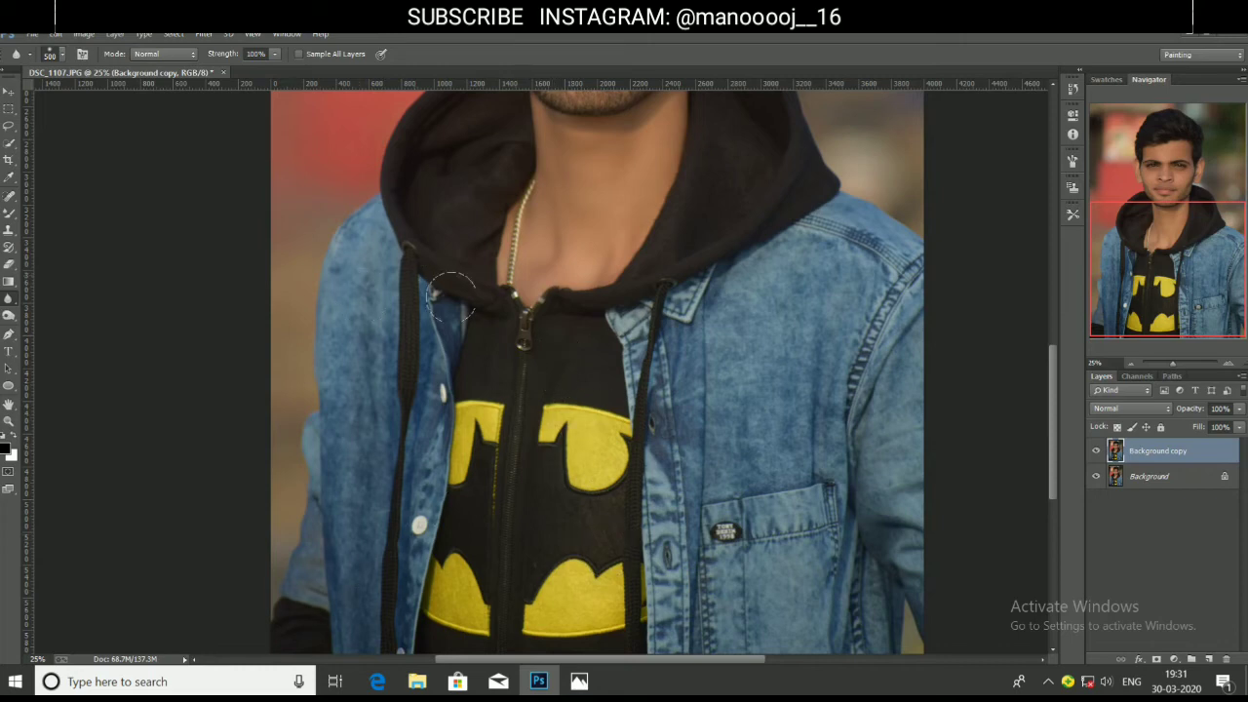
pyautogui.scroll(3, 468, 253)
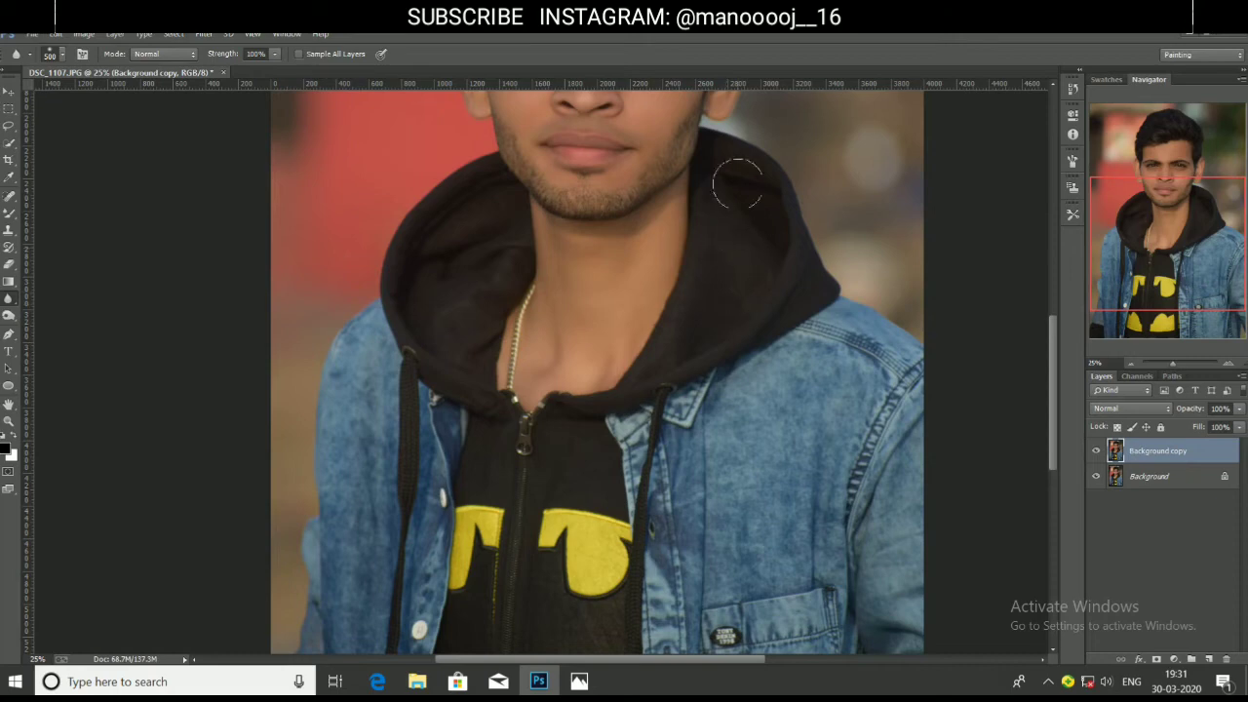
pyautogui.scroll(6, 753, 267)
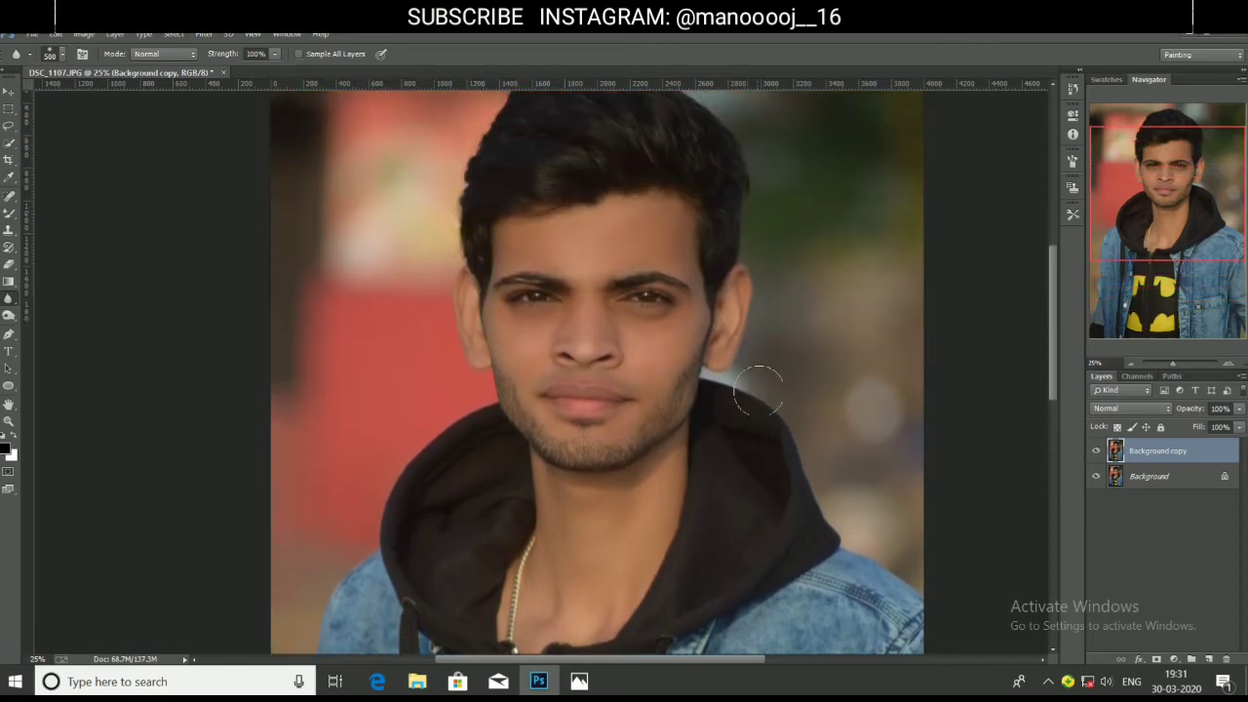
pyautogui.scroll(1, 615, 322)
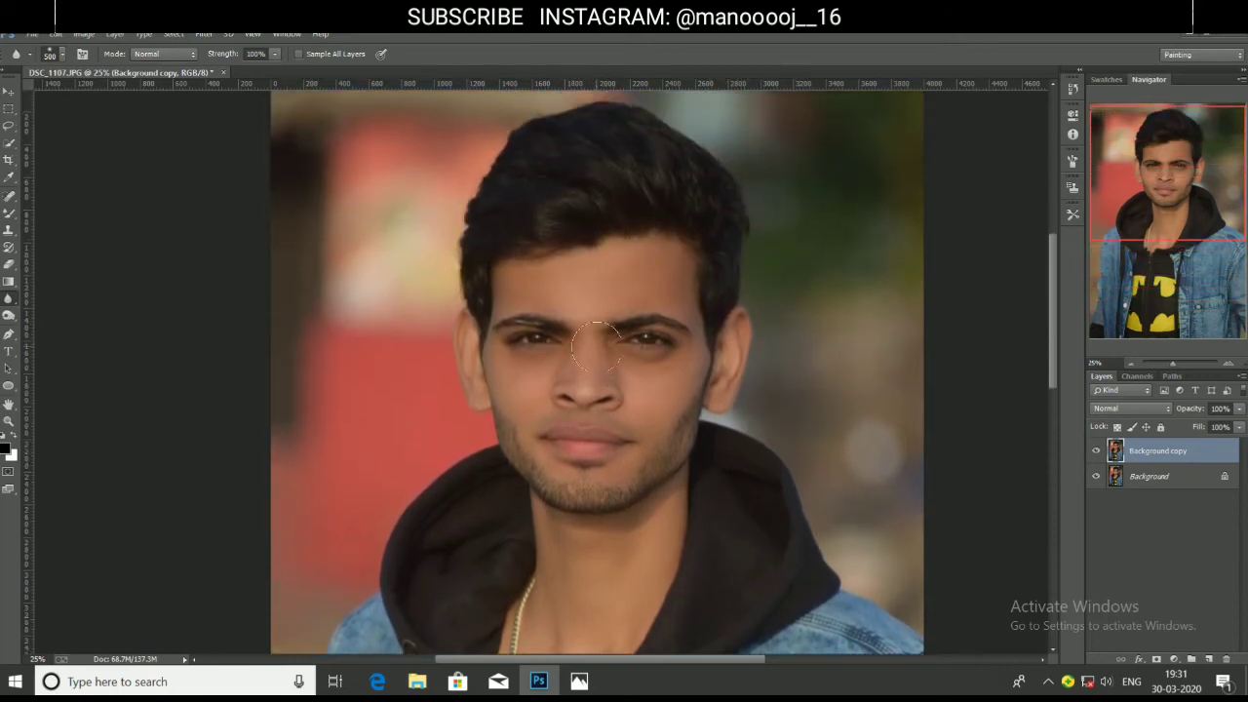
pyautogui.press('z')
pyautogui.click(620, 323)
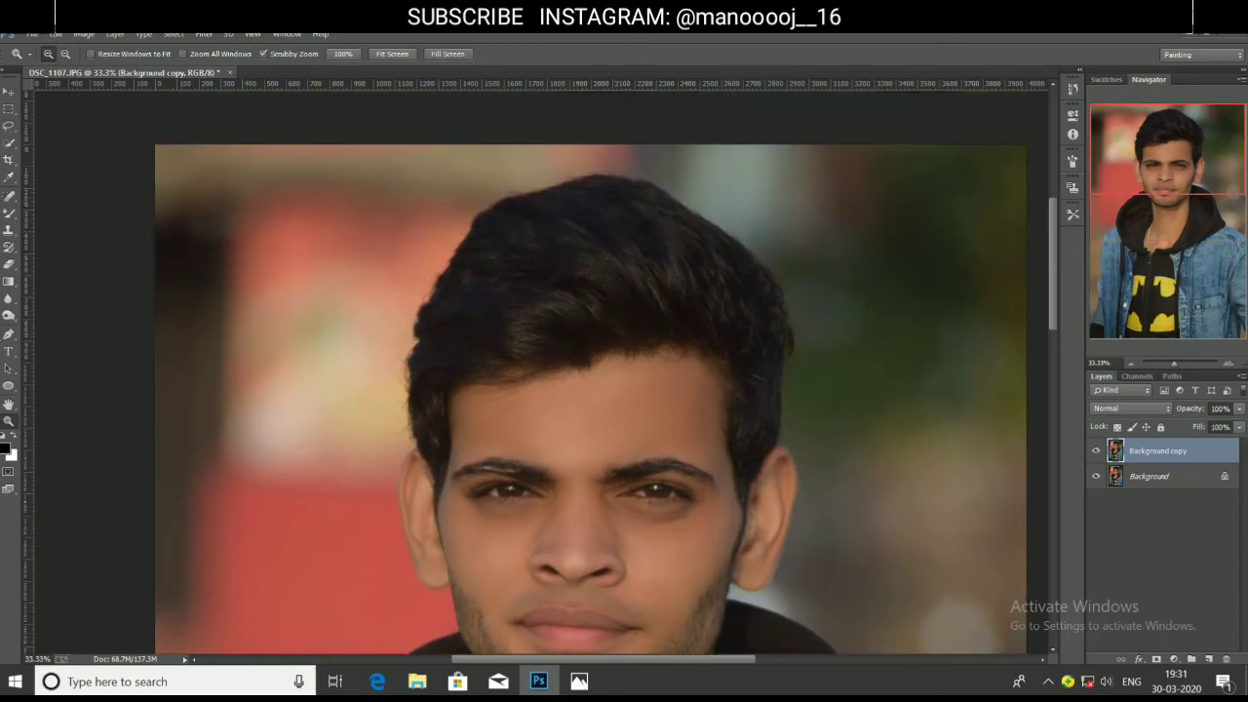
# Smudge the stray hair edges around the top and sides of the head at 20% strength.
pyautogui.rightClick(9, 315)
pyautogui.click(48, 315)
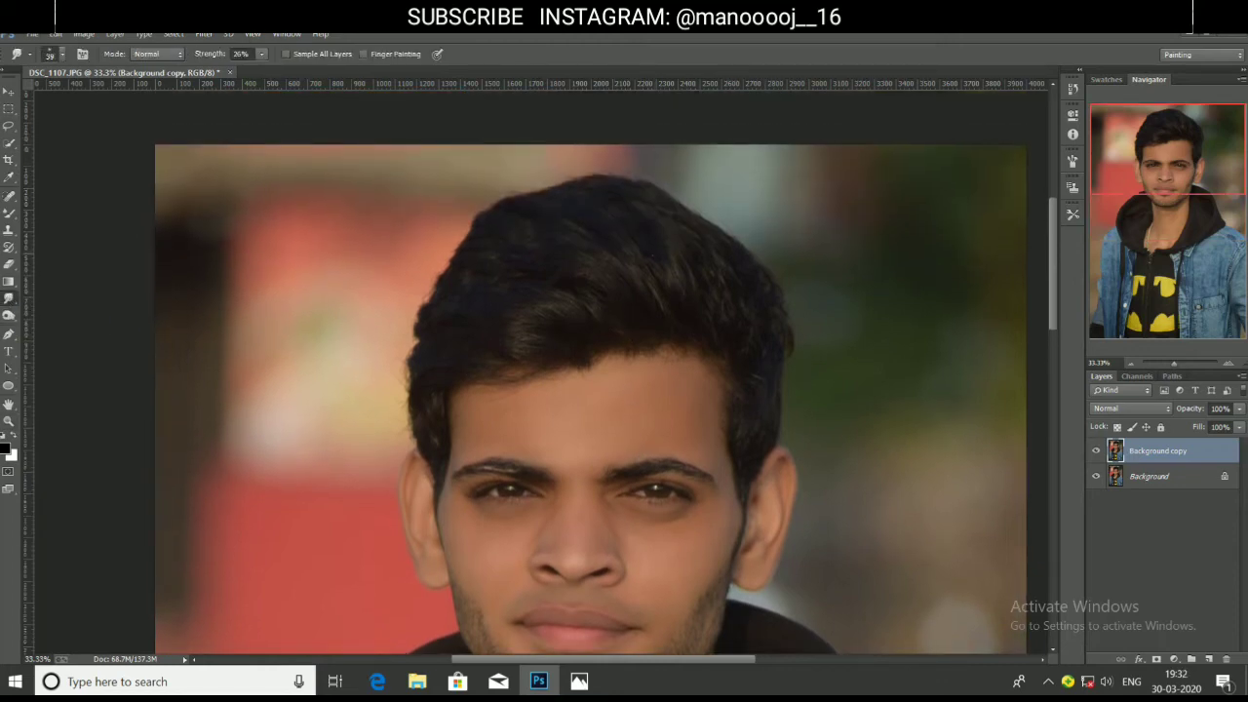
pyautogui.click(679, 289)
pyautogui.press('r')
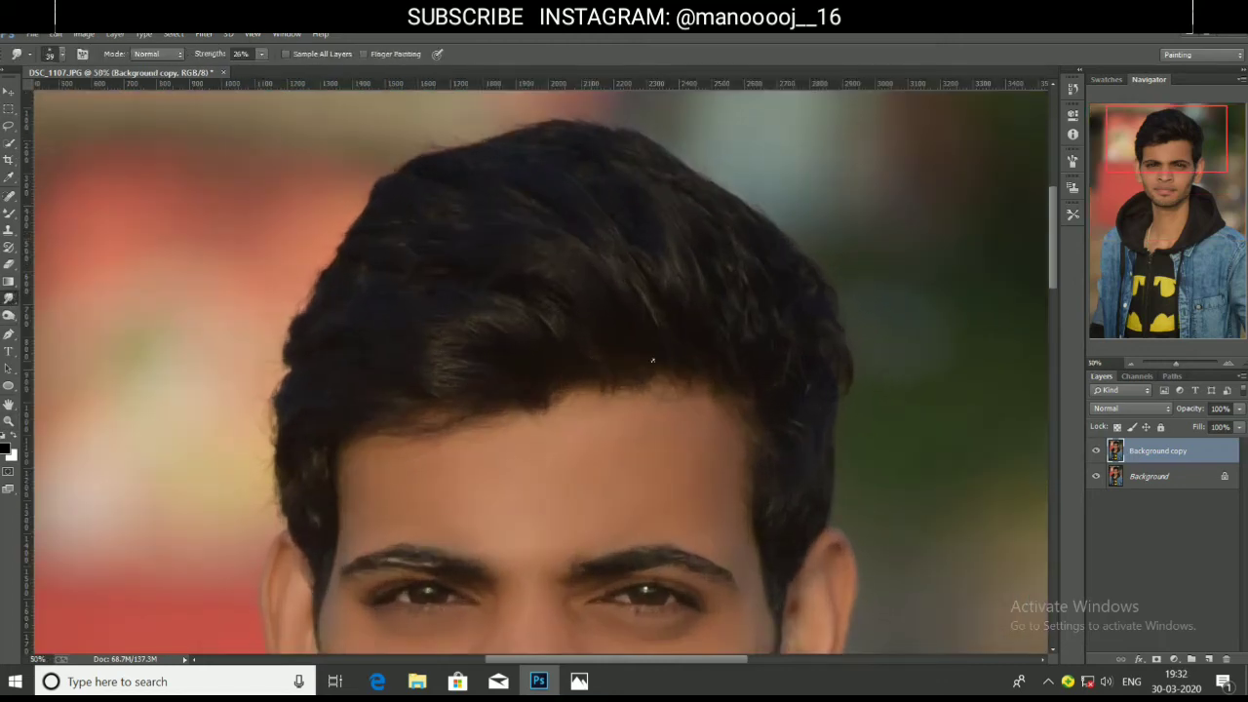
pyautogui.press(']')
pyautogui.press(']')
pyautogui.press(']')
pyautogui.press(']')
pyautogui.press(']')
pyautogui.press(']')
pyautogui.press(']')
pyautogui.press(']')
pyautogui.press(']')
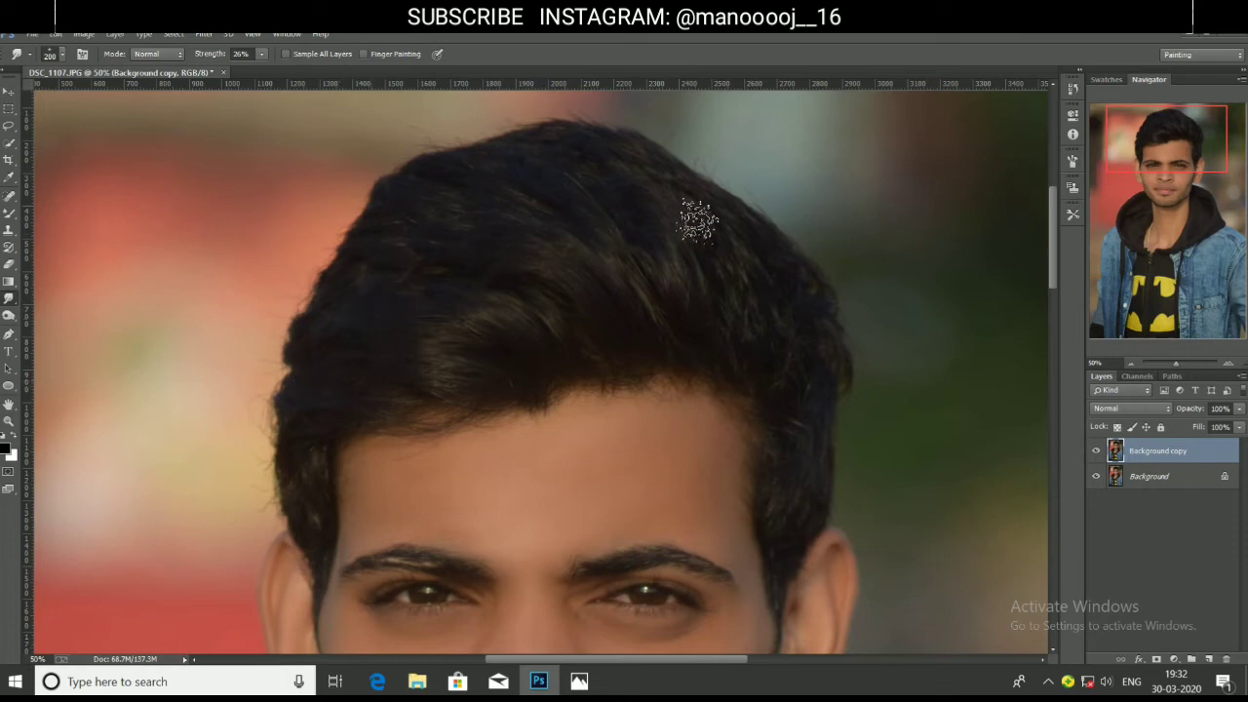
pyautogui.scroll(1, 795, 288)
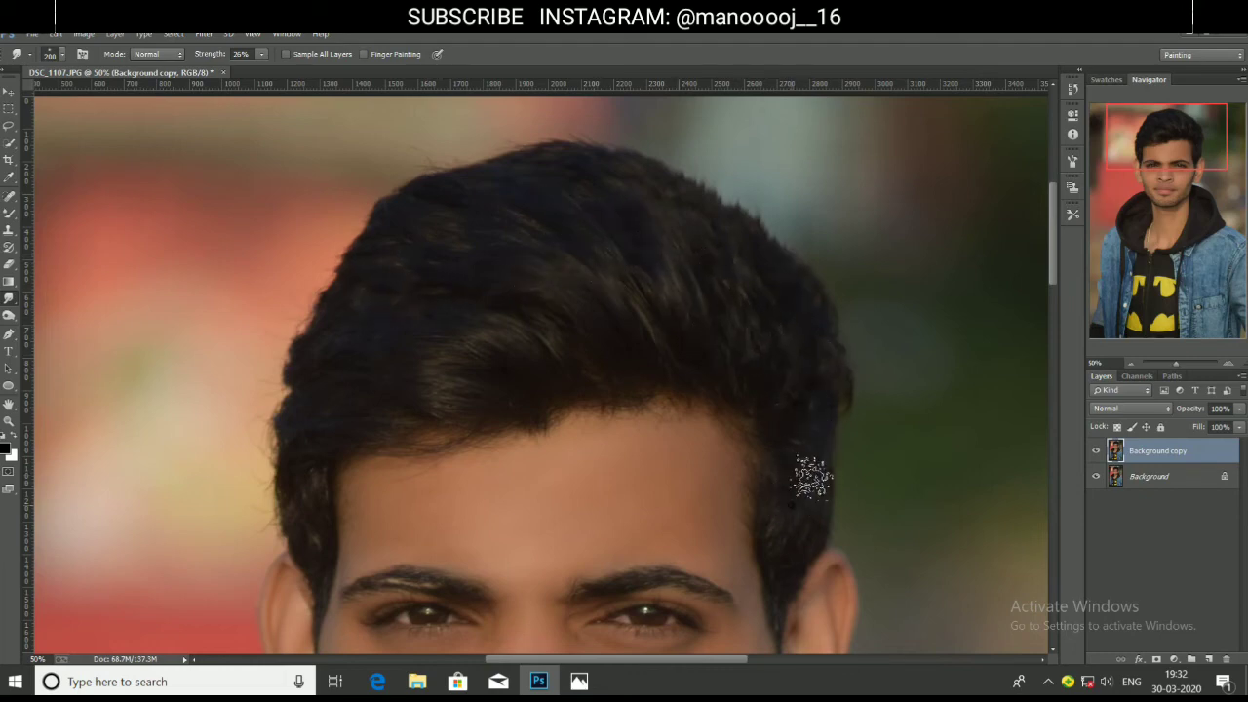
pyautogui.scroll(1, 490, 417)
pyautogui.scroll(-4, 491, 417)
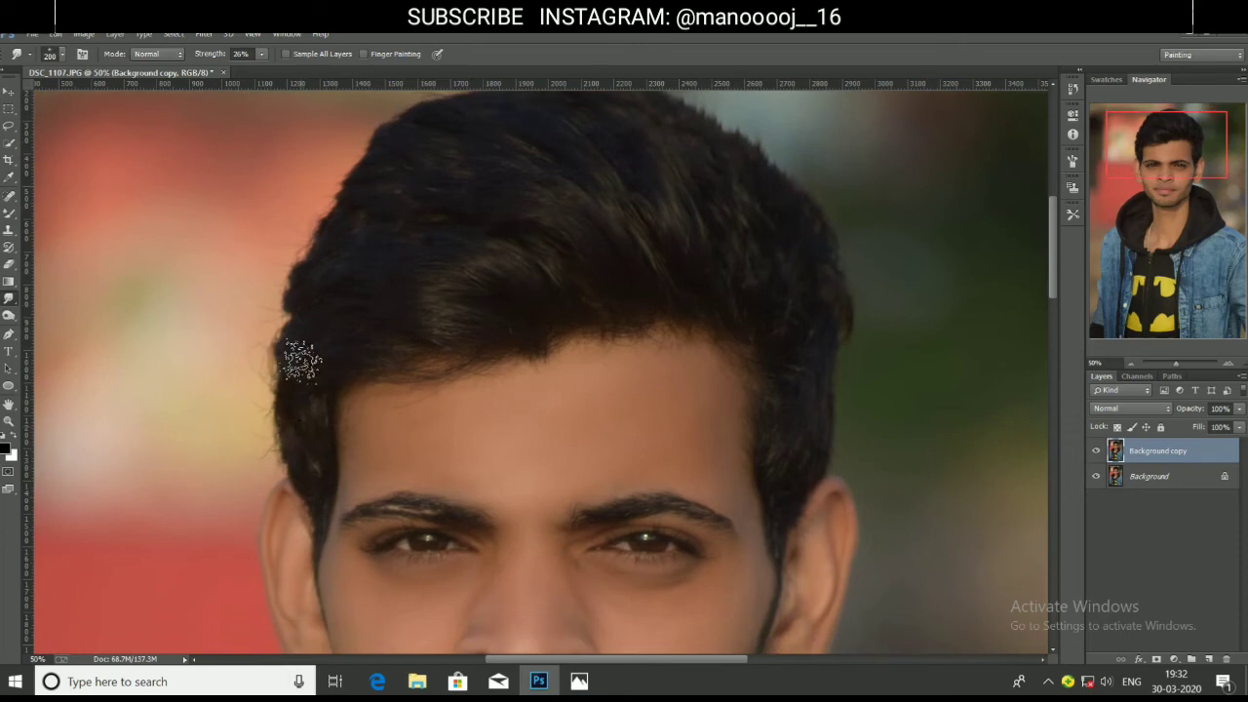
pyautogui.scroll(1, 410, 267)
pyautogui.scroll(4, 411, 267)
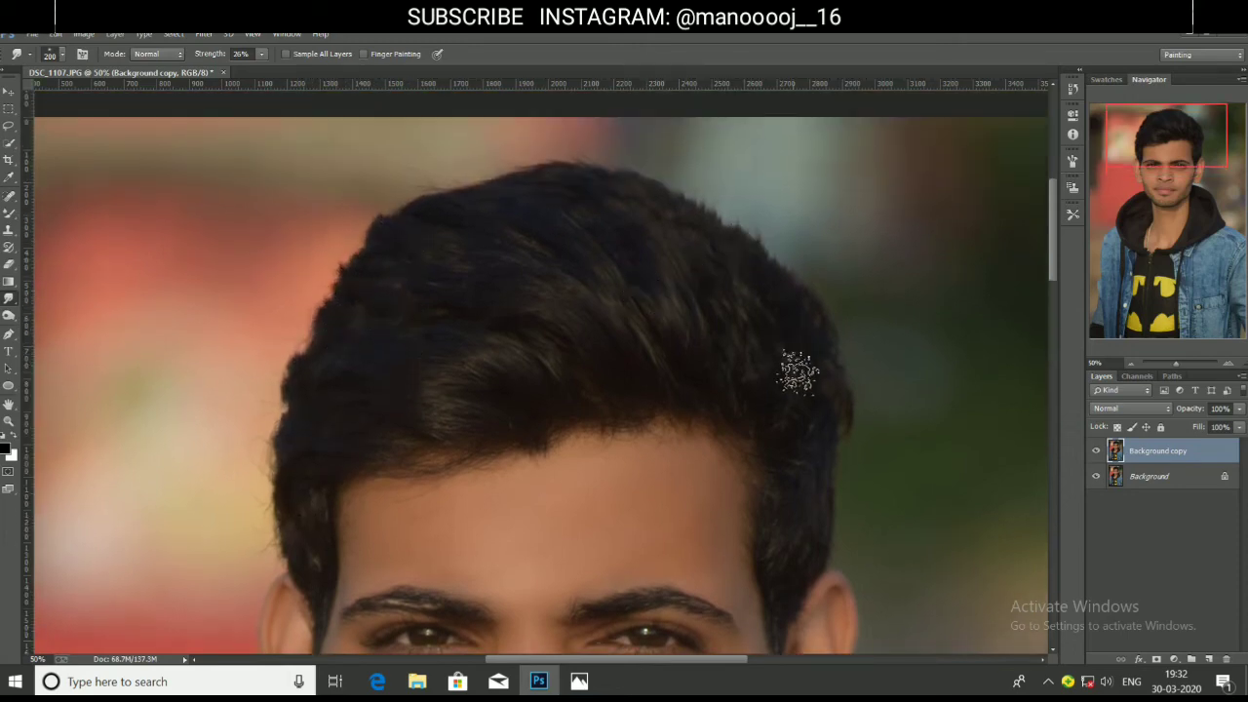
pyautogui.scroll(1, 794, 362)
pyautogui.scroll(-10, 798, 370)
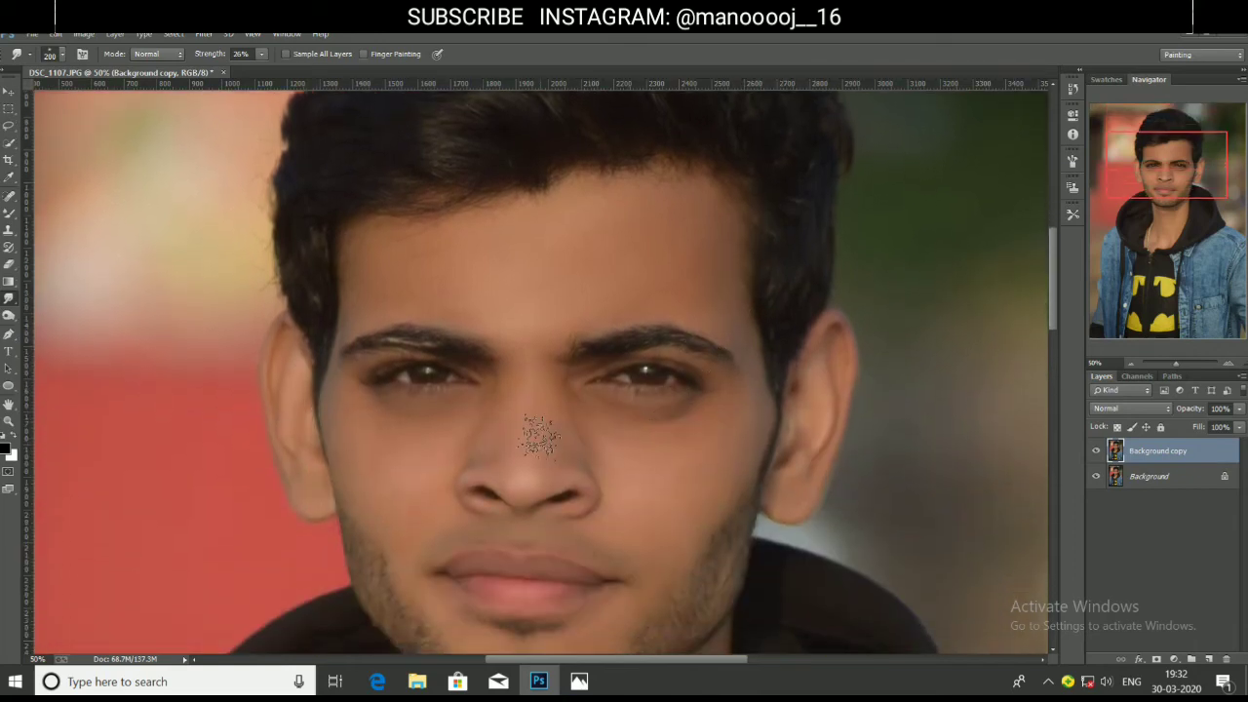
# Fit the whole photo on screen, then zoom the view to 25%.
pyautogui.press('z')
pyautogui.rightClick(542, 430)
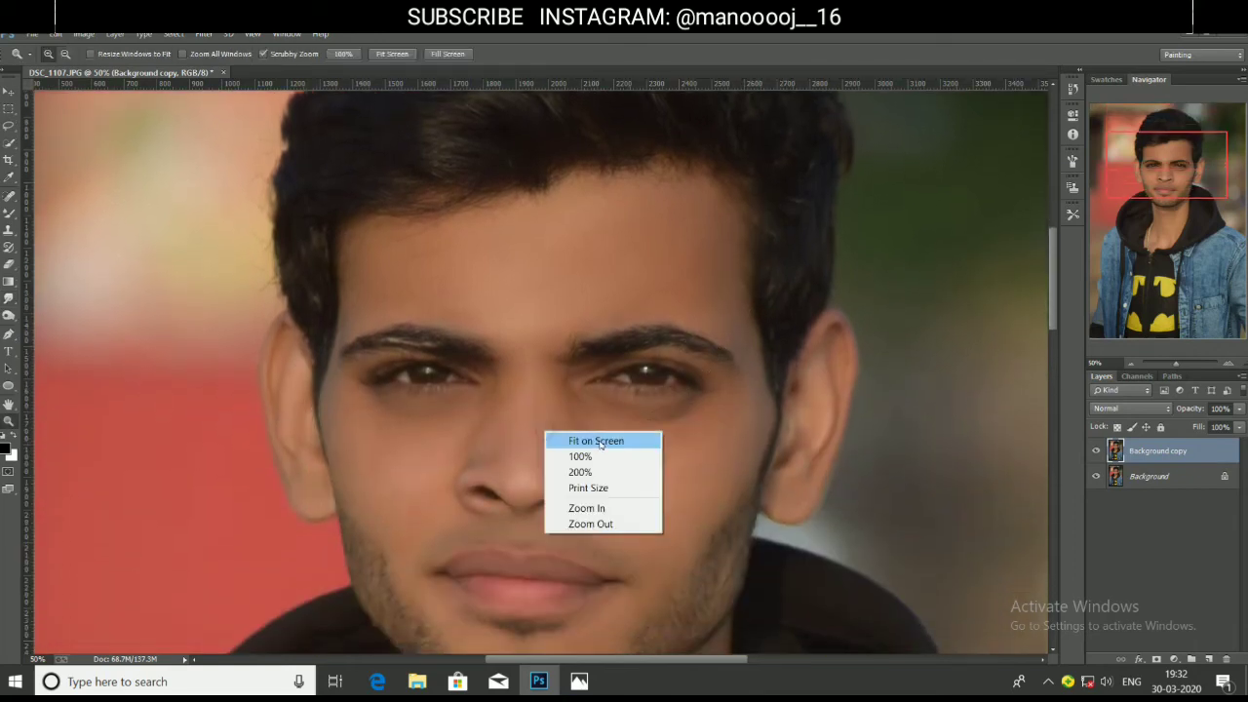
pyautogui.click(585, 440)
pyautogui.click(542, 314)
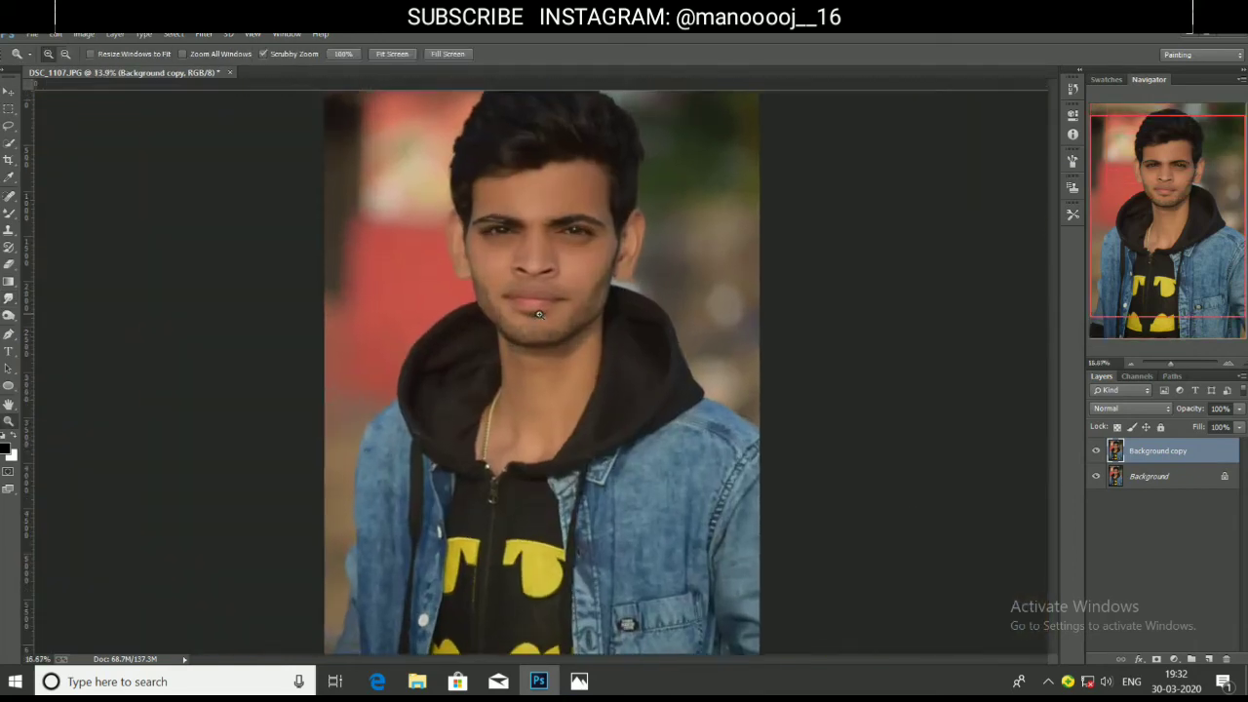
pyautogui.click(542, 314)
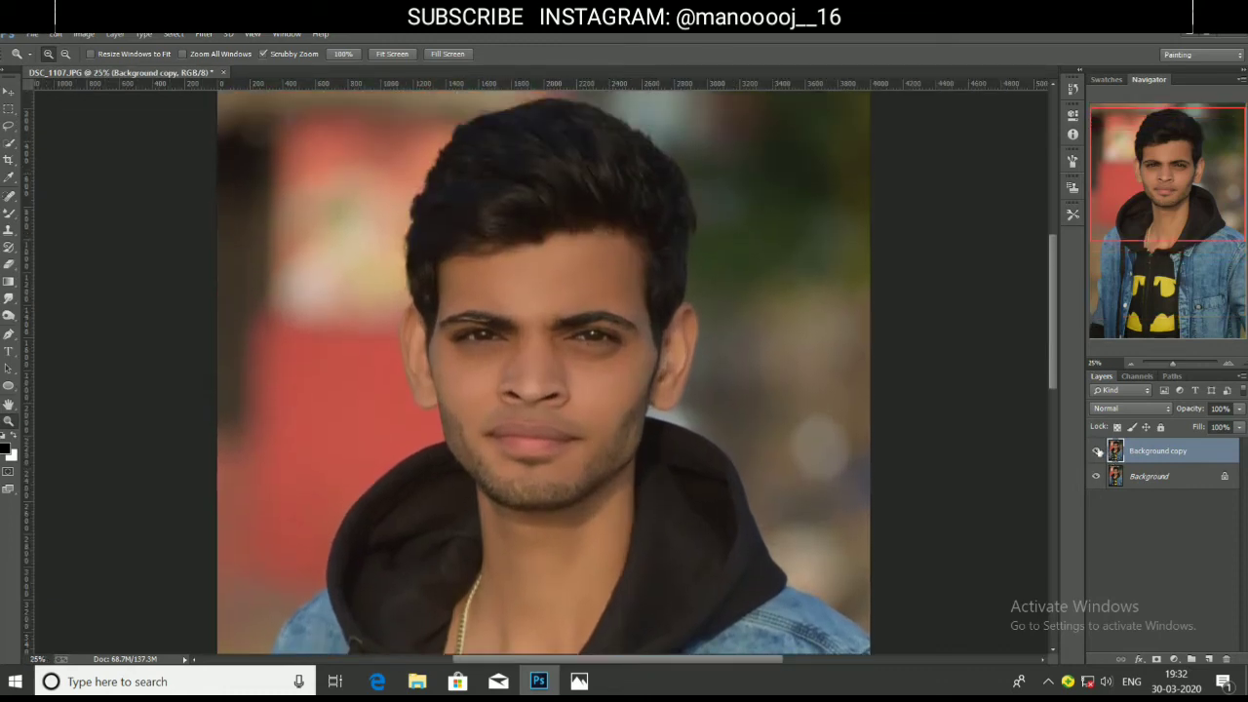
# Toggle the Background copy layer to compare with the original, then fit the photo on screen.
pyautogui.click(1097, 451)
pyautogui.click(1098, 451)
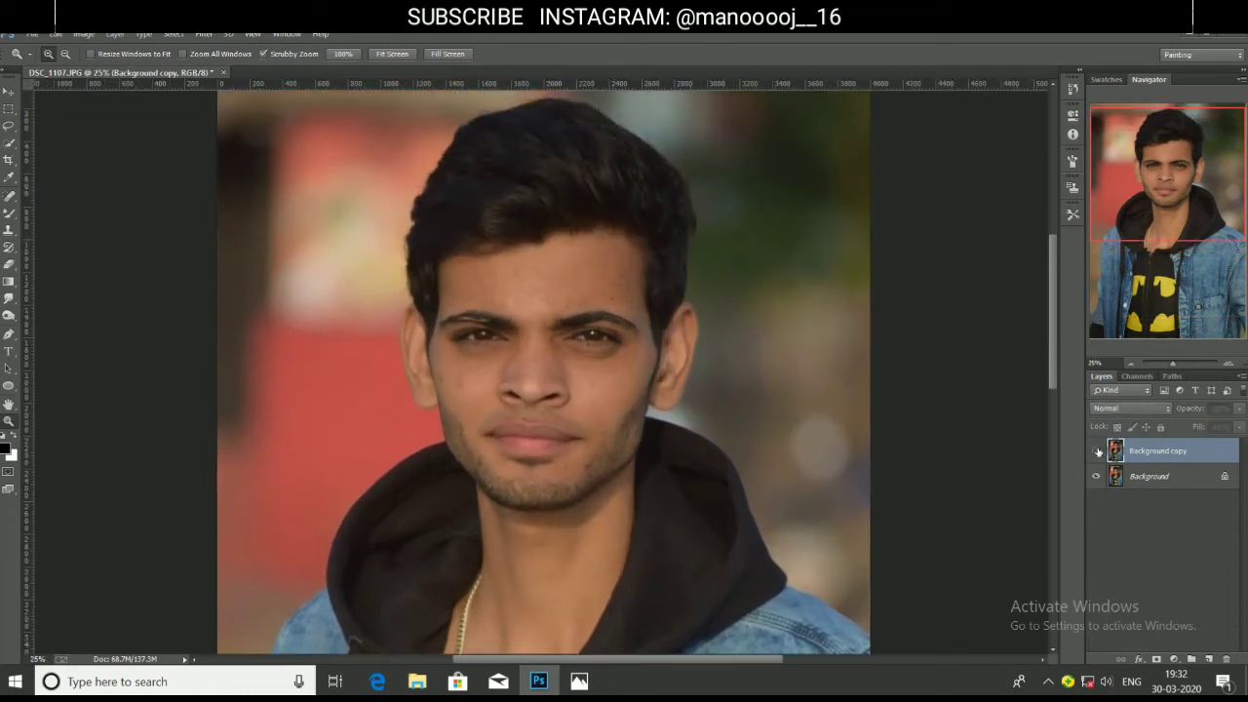
pyautogui.click(1098, 451)
pyautogui.click(1097, 450)
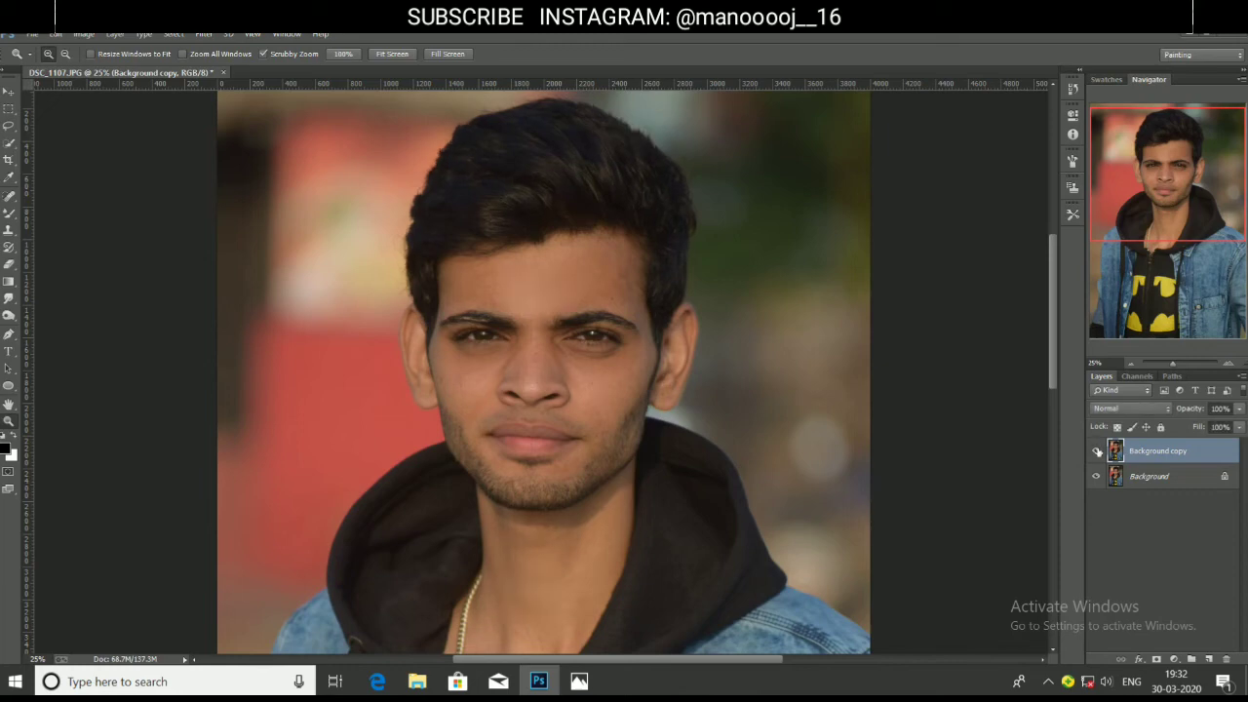
pyautogui.click(1098, 451)
pyautogui.rightClick(552, 364)
pyautogui.click(595, 371)
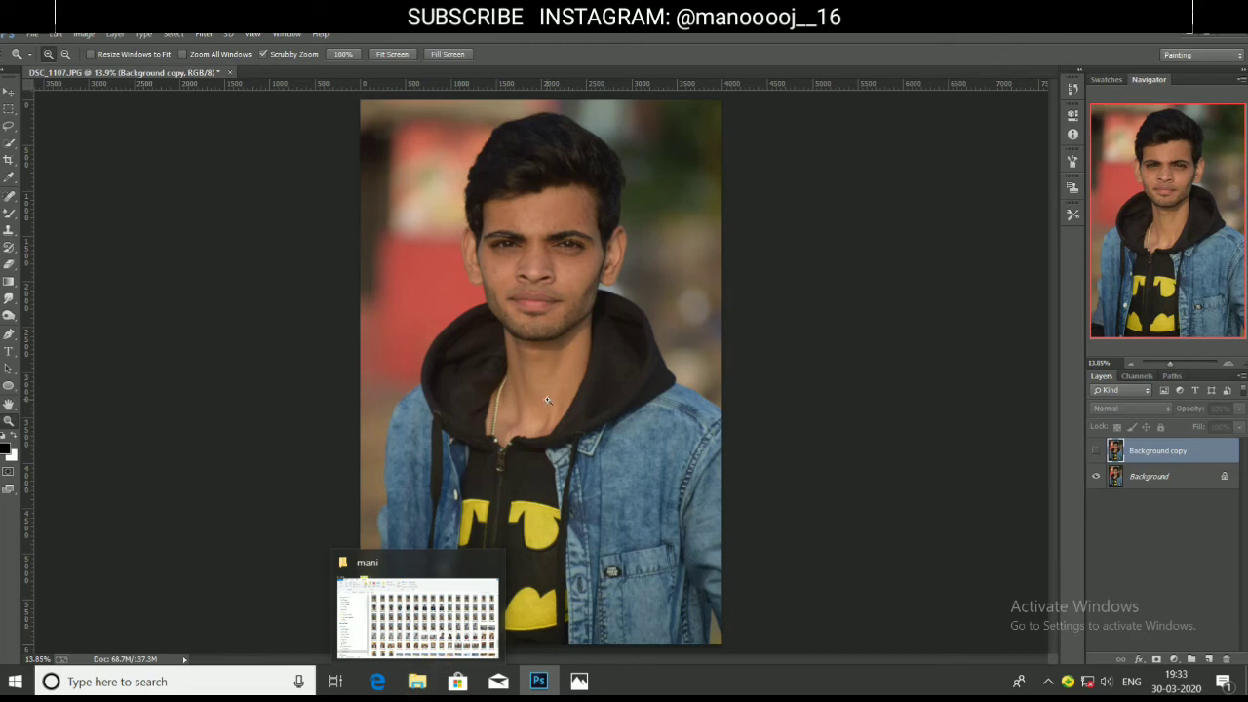
# Show the Background copy layer again and apply the Camera Raw Filter to it.
pyautogui.click(205, 34)
pyautogui.click(504, 200)
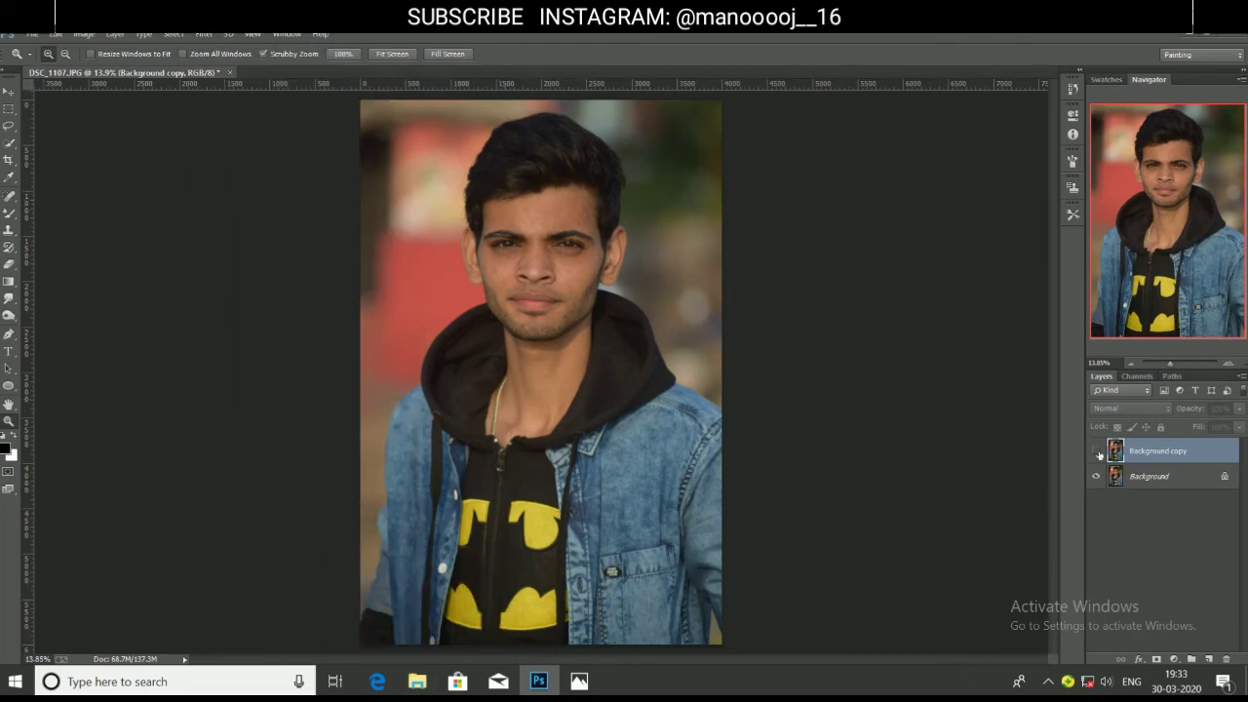
pyautogui.click(1097, 452)
pyautogui.click(203, 34)
pyautogui.click(237, 128)
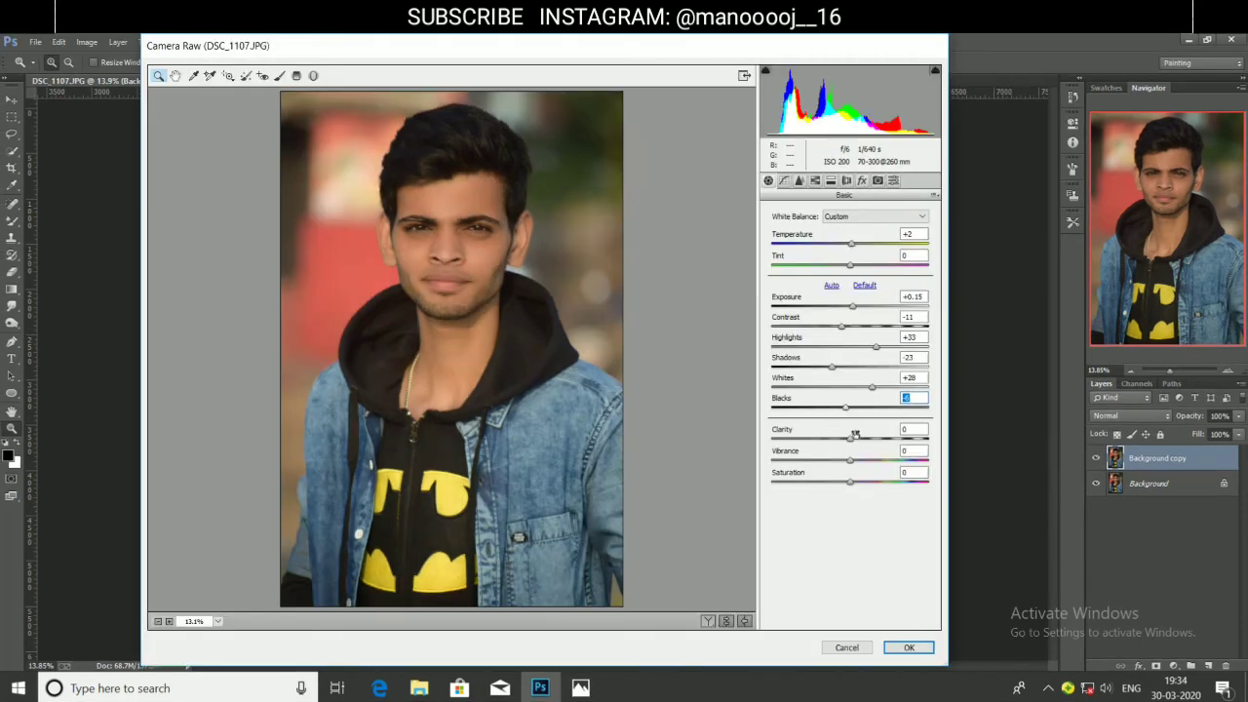
# Raise Clarity to about +31 and adjust Luminance noise reduction.
pyautogui.moveTo(852, 440); pyautogui.dragTo(876, 444)
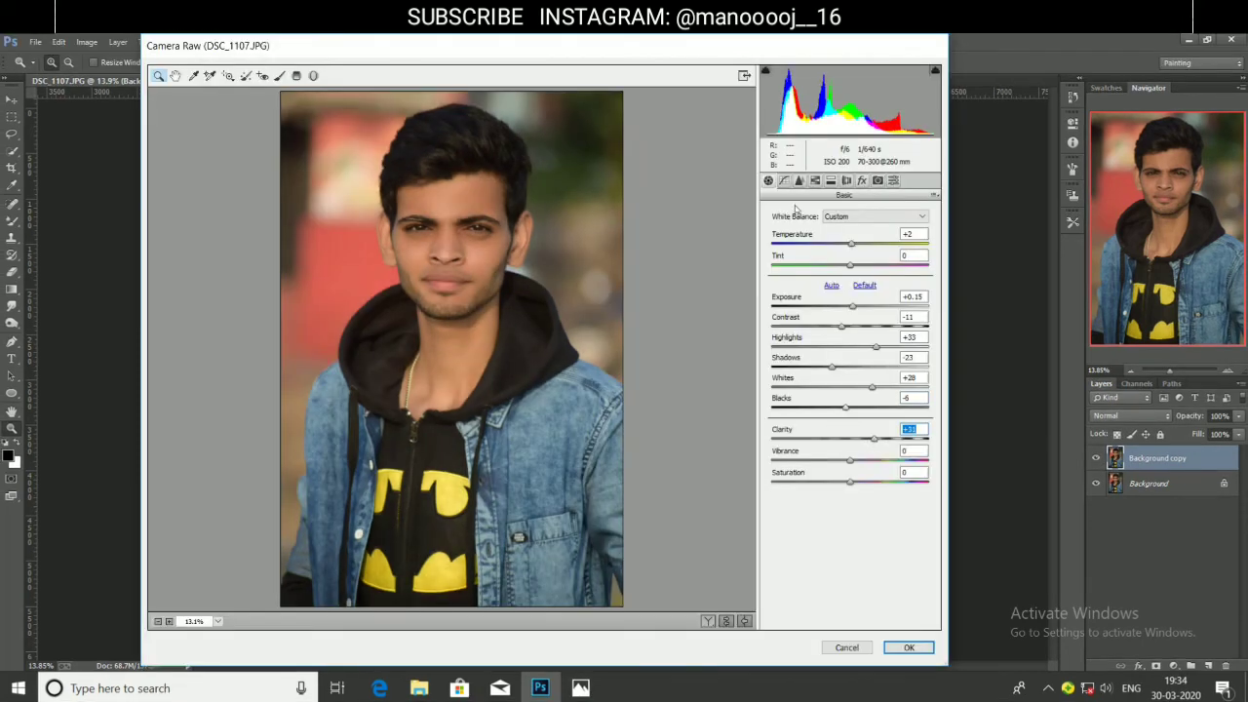
pyautogui.click(800, 181)
pyautogui.click(786, 342)
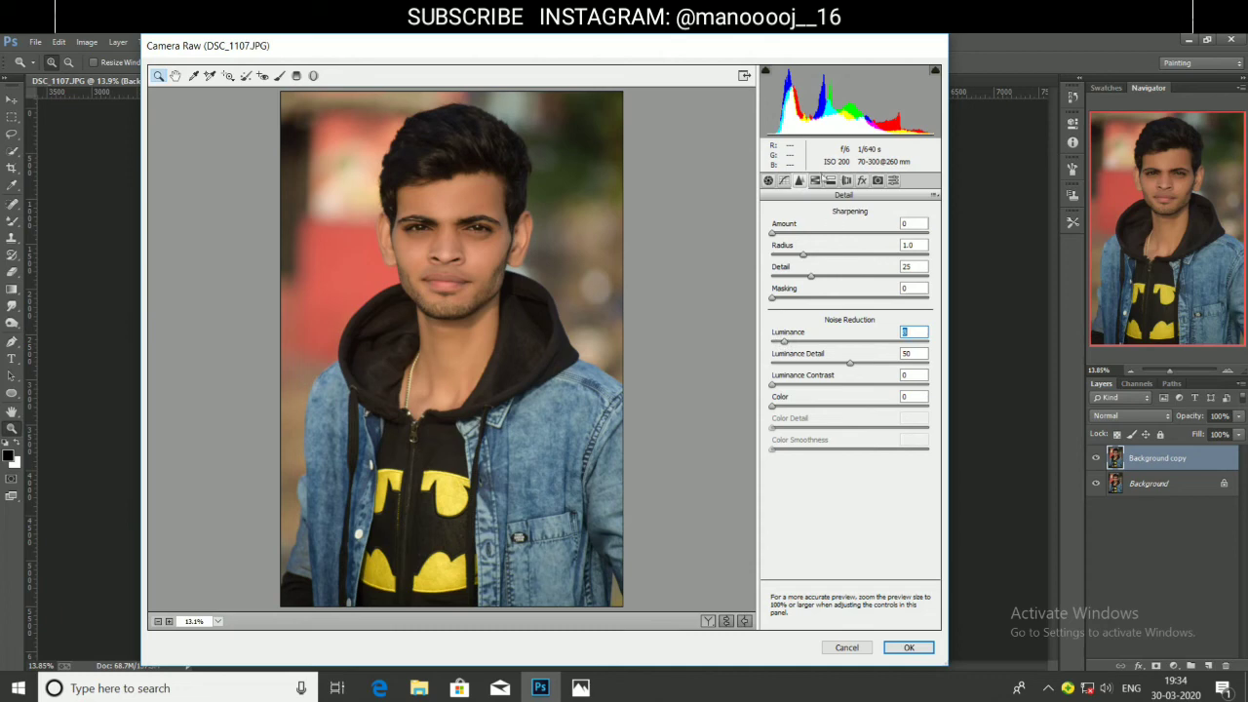
# Set HSL hues to Reds -37, Yellows -98, Greens -95, Aquas +100, Blues -45.
pyautogui.click(815, 180)
pyautogui.click(773, 233)
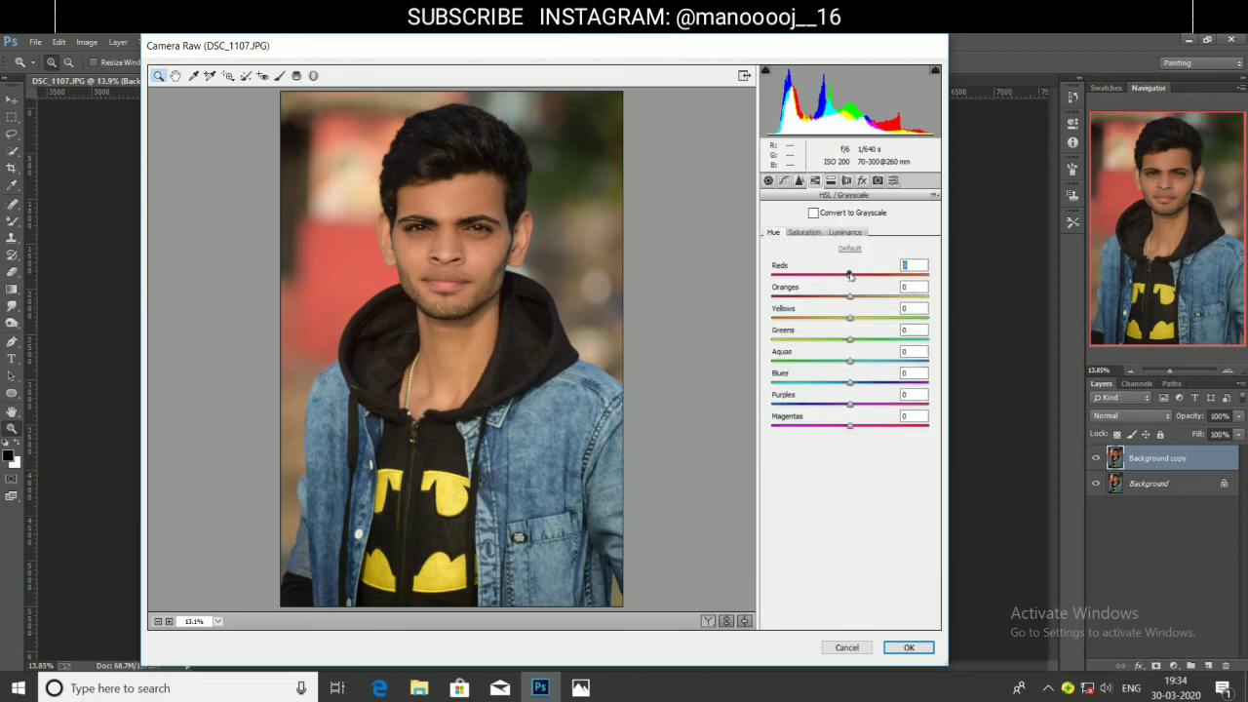
pyautogui.moveTo(850, 275); pyautogui.dragTo(927, 340)
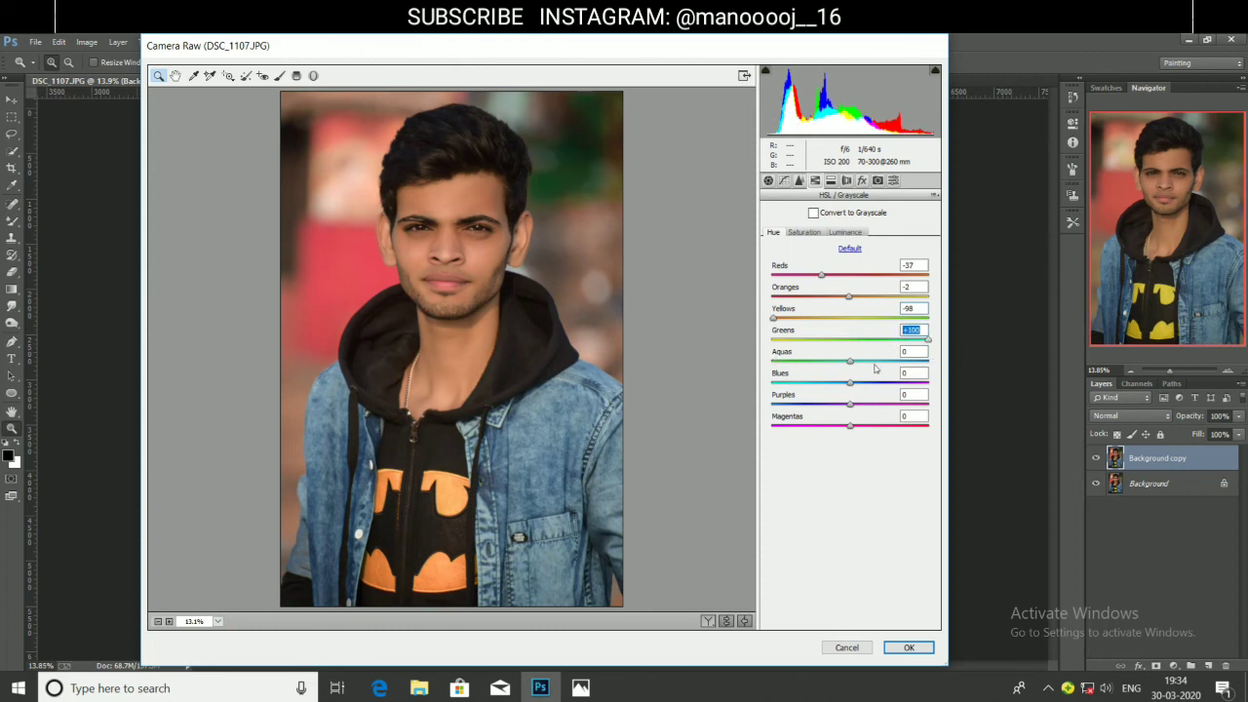
pyautogui.click(785, 341)
pyautogui.moveTo(853, 363); pyautogui.dragTo(936, 377)
pyautogui.moveTo(853, 383)
pyautogui.mouseDown()
pyautogui.moveTo(882, 394)
pyautogui.moveTo(819, 408)
pyautogui.moveTo(889, 412)
pyautogui.moveTo(795, 410)
pyautogui.moveTo(848, 402)
pyautogui.mouseUp()
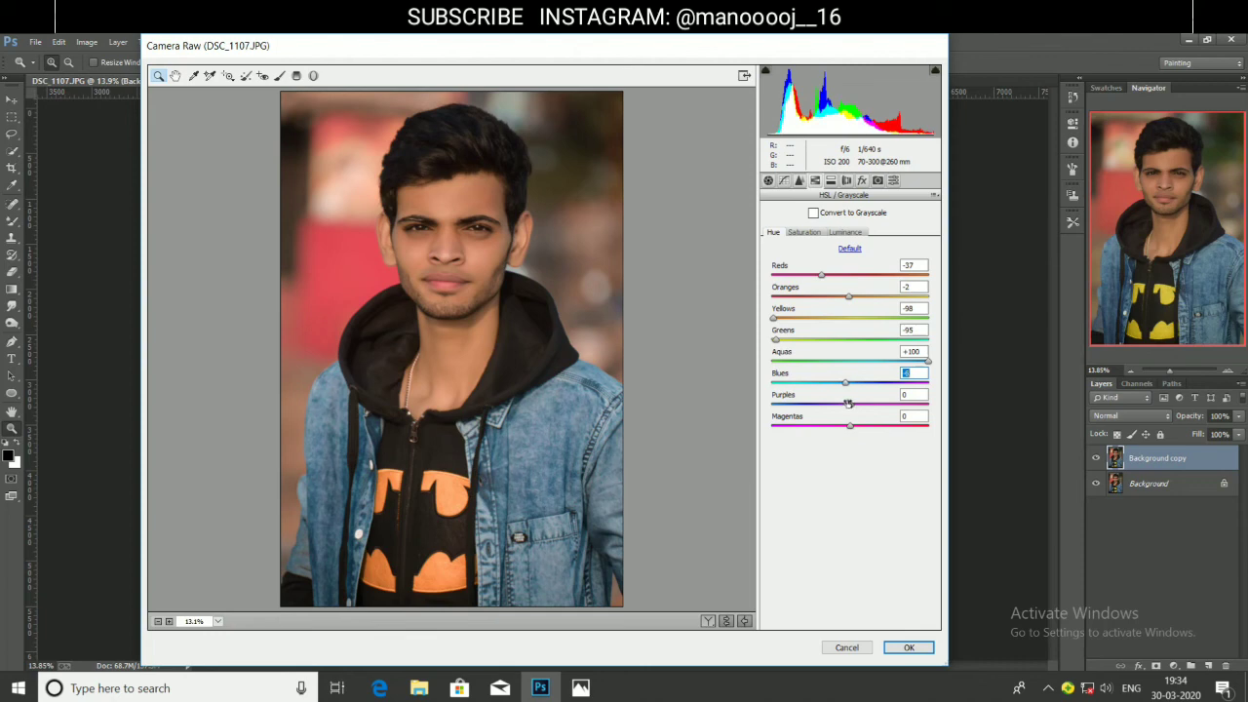
# Set HSL saturation to Reds +8, Yellows +33 and Blues +67.
pyautogui.click(806, 232)
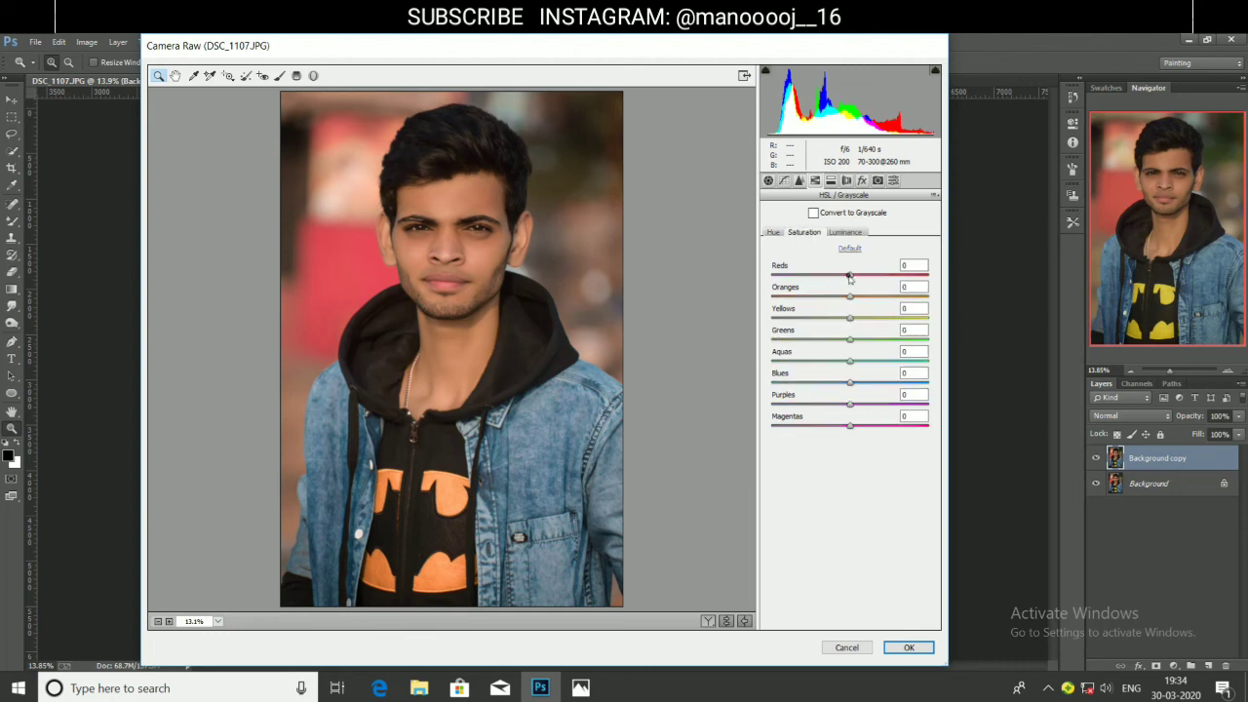
pyautogui.moveTo(850, 277); pyautogui.dragTo(851, 356)
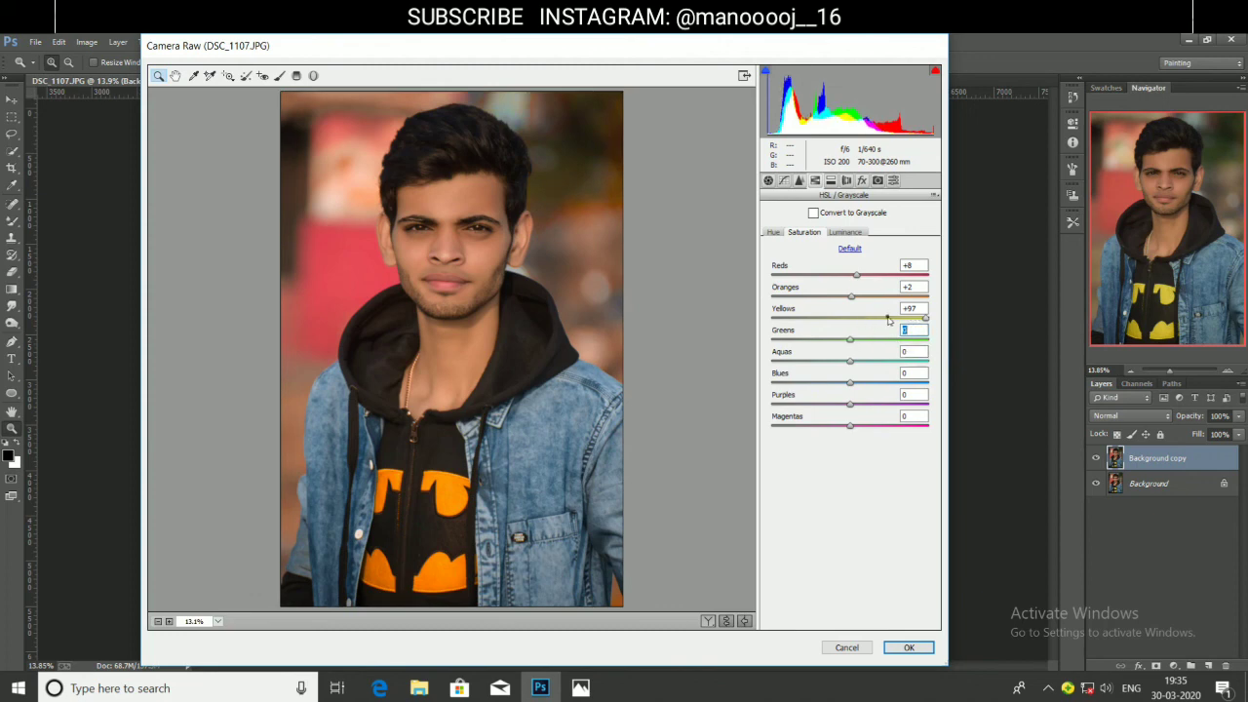
pyautogui.moveTo(883, 318); pyautogui.dragTo(876, 319)
pyautogui.moveTo(863, 381); pyautogui.dragTo(904, 390)
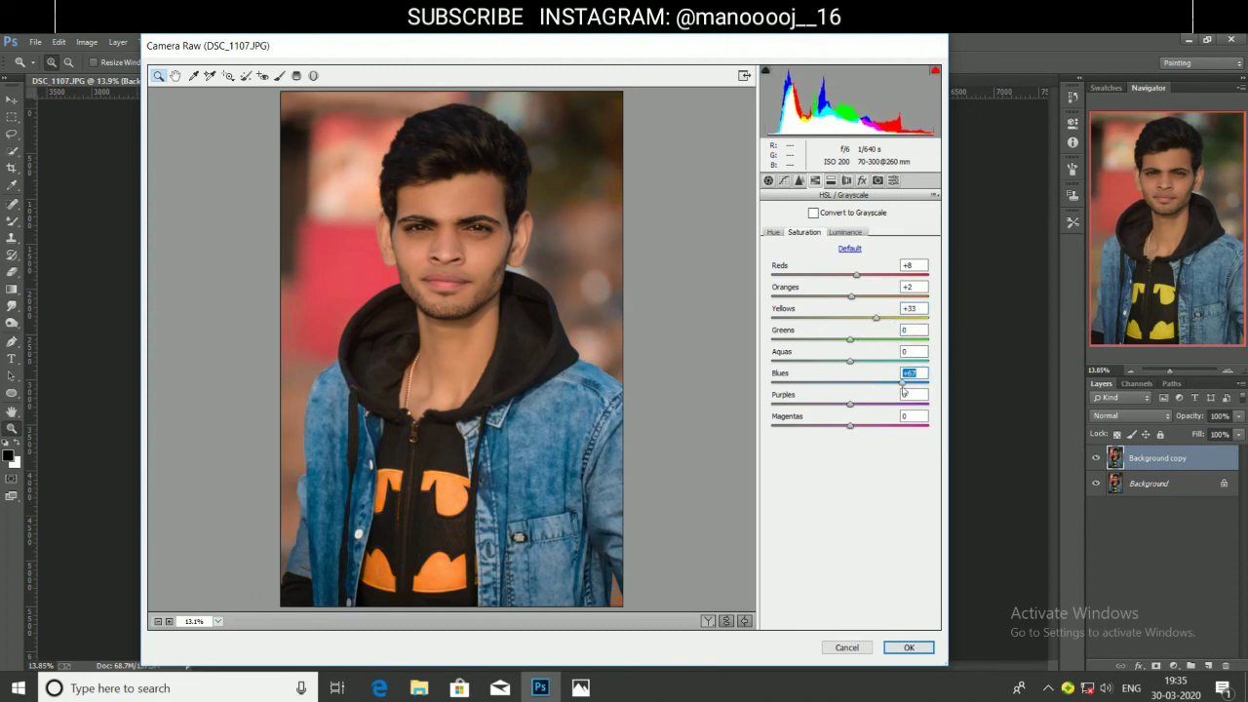
# Raise Reds and Oranges luminance, darken Blues, and add a dark vignette.
pyautogui.click(856, 234)
pyautogui.moveTo(852, 277)
pyautogui.mouseDown()
pyautogui.moveTo(867, 282)
pyautogui.moveTo(838, 308)
pyautogui.moveTo(876, 318)
pyautogui.moveTo(876, 304)
pyautogui.moveTo(857, 301)
pyautogui.mouseUp()
pyautogui.moveTo(849, 382); pyautogui.dragTo(819, 393)
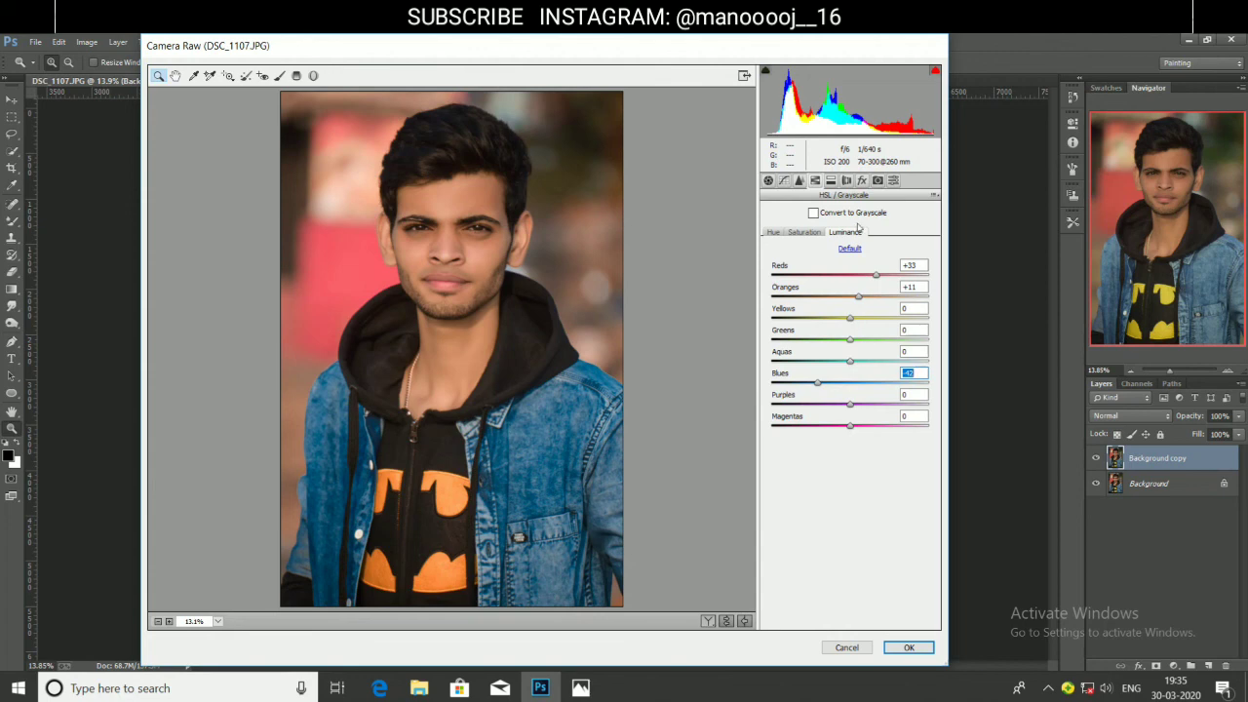
pyautogui.click(861, 182)
pyautogui.moveTo(850, 351); pyautogui.dragTo(810, 375)
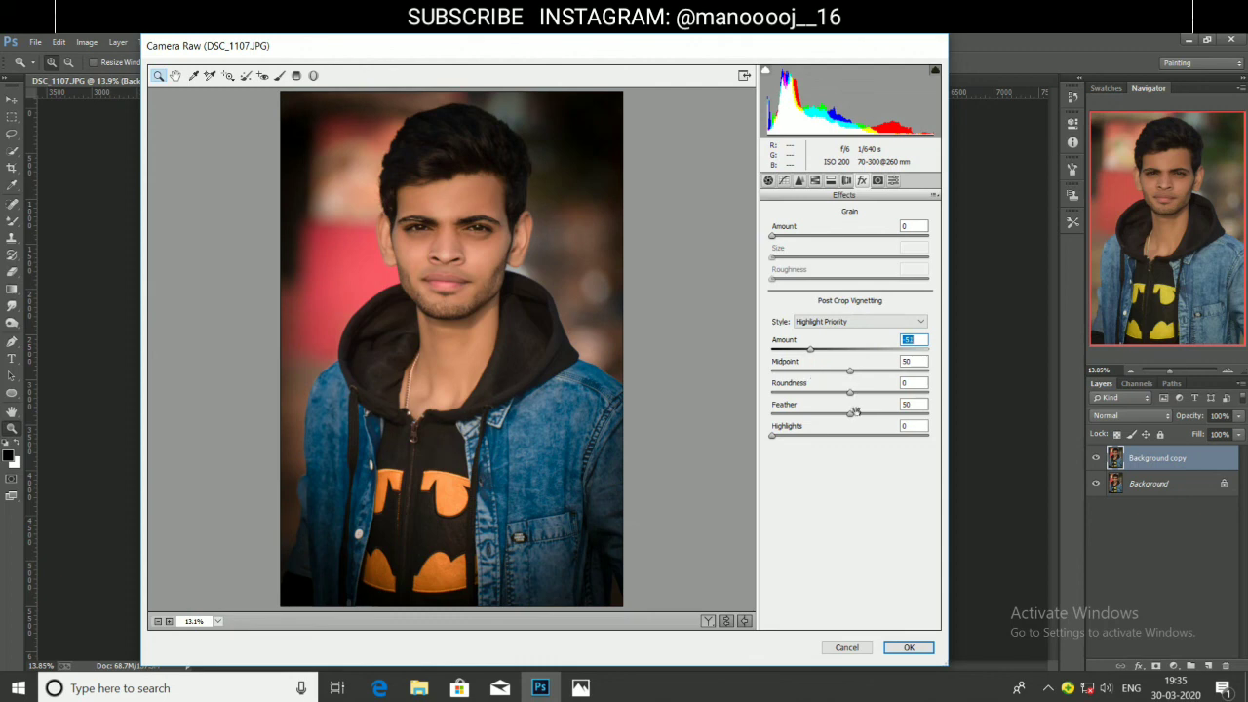
# Set vignette Feather 100, Roundness -63, Amount -72 and apply the Camera Raw grade.
pyautogui.moveTo(856, 411); pyautogui.dragTo(936, 436)
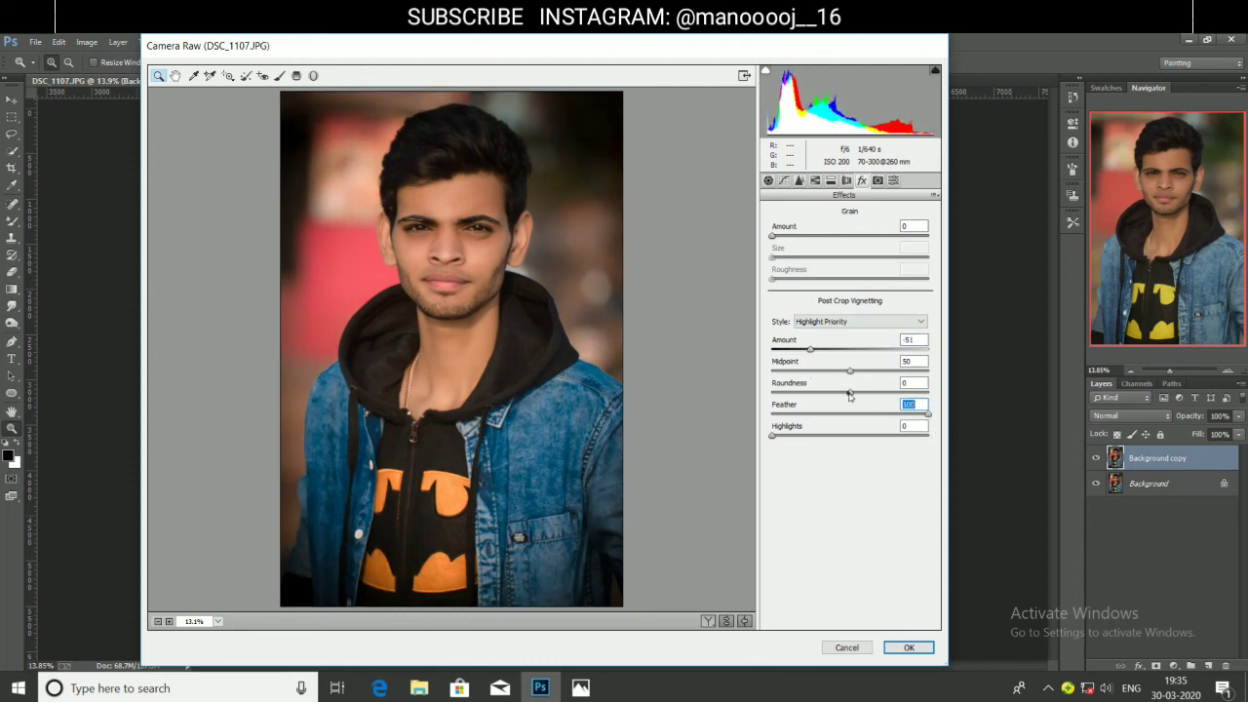
pyautogui.moveTo(850, 393); pyautogui.dragTo(877, 373)
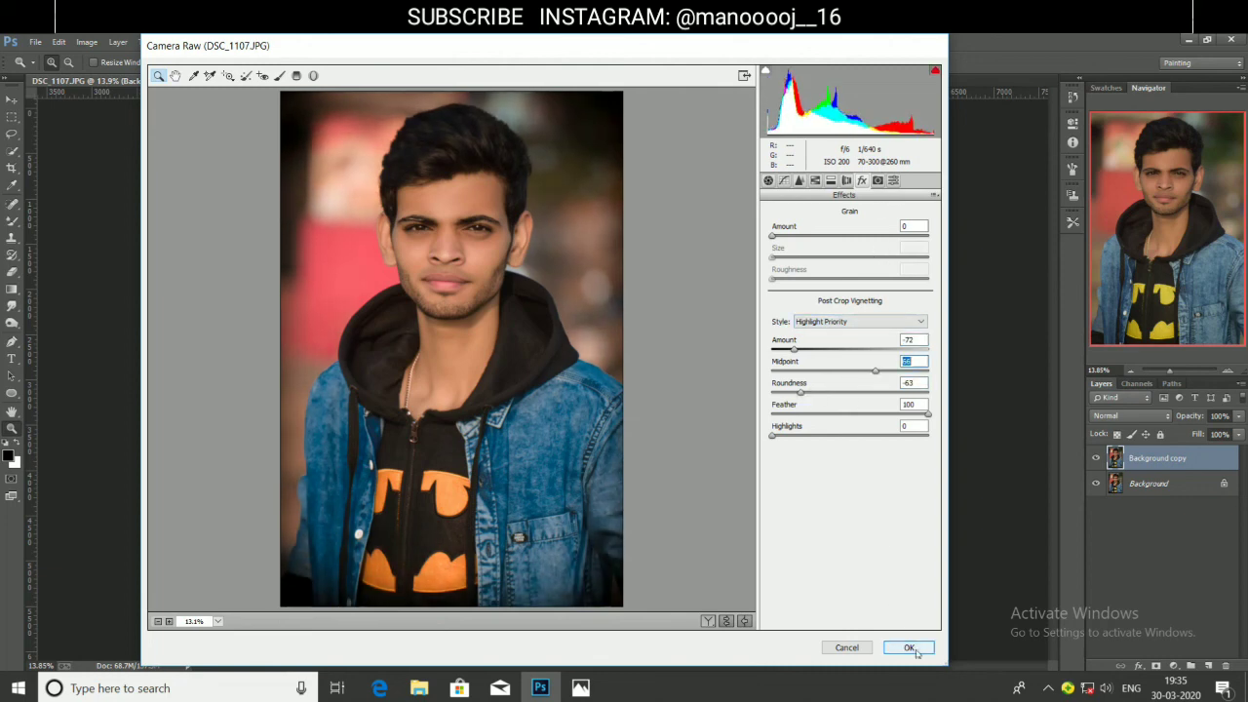
pyautogui.click(909, 649)
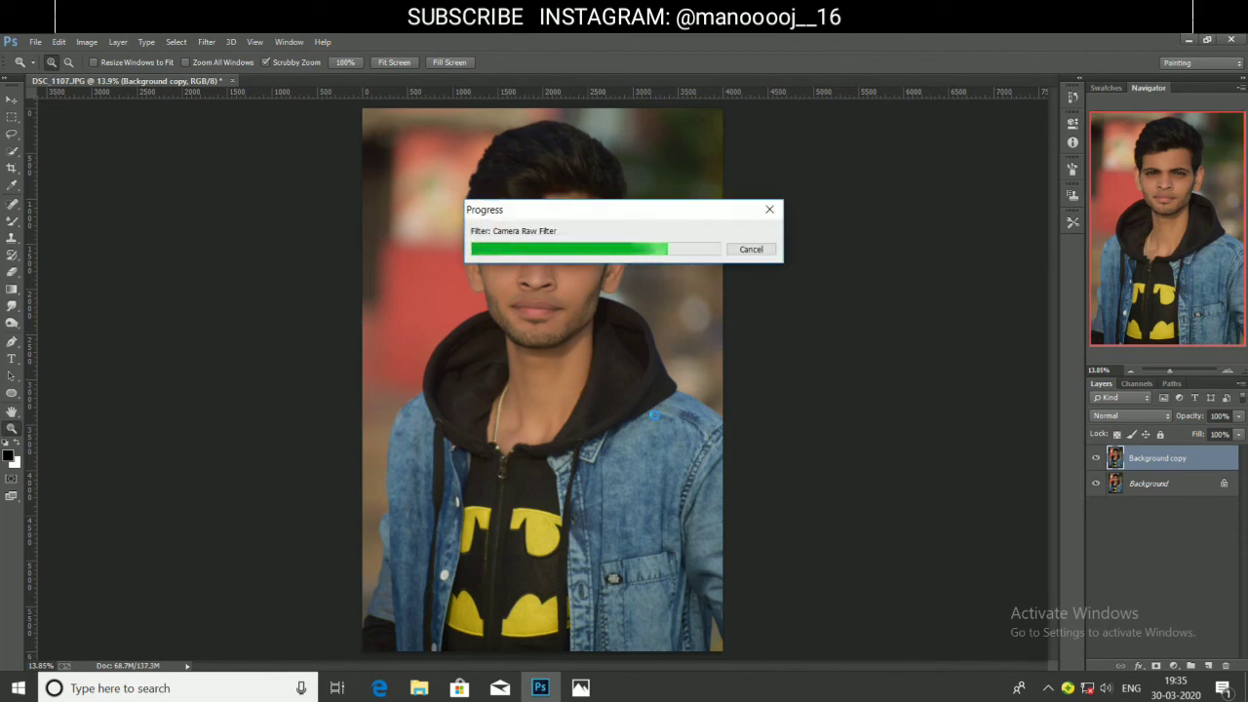
# Compare the graded copy with the original, then merge the layers into one Background.
pyautogui.click(1097, 458)
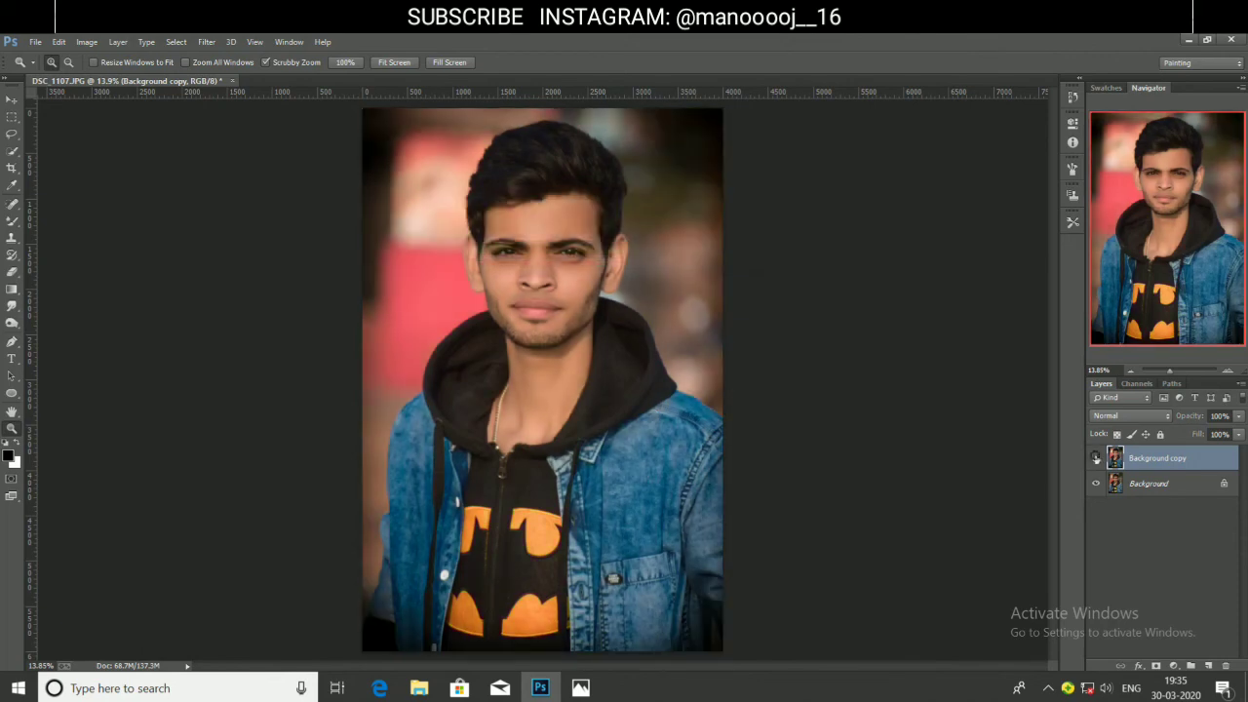
pyautogui.click(1097, 457)
pyautogui.click(1096, 457)
pyautogui.click(1097, 458)
pyautogui.hotkey('ctrl', 'e')
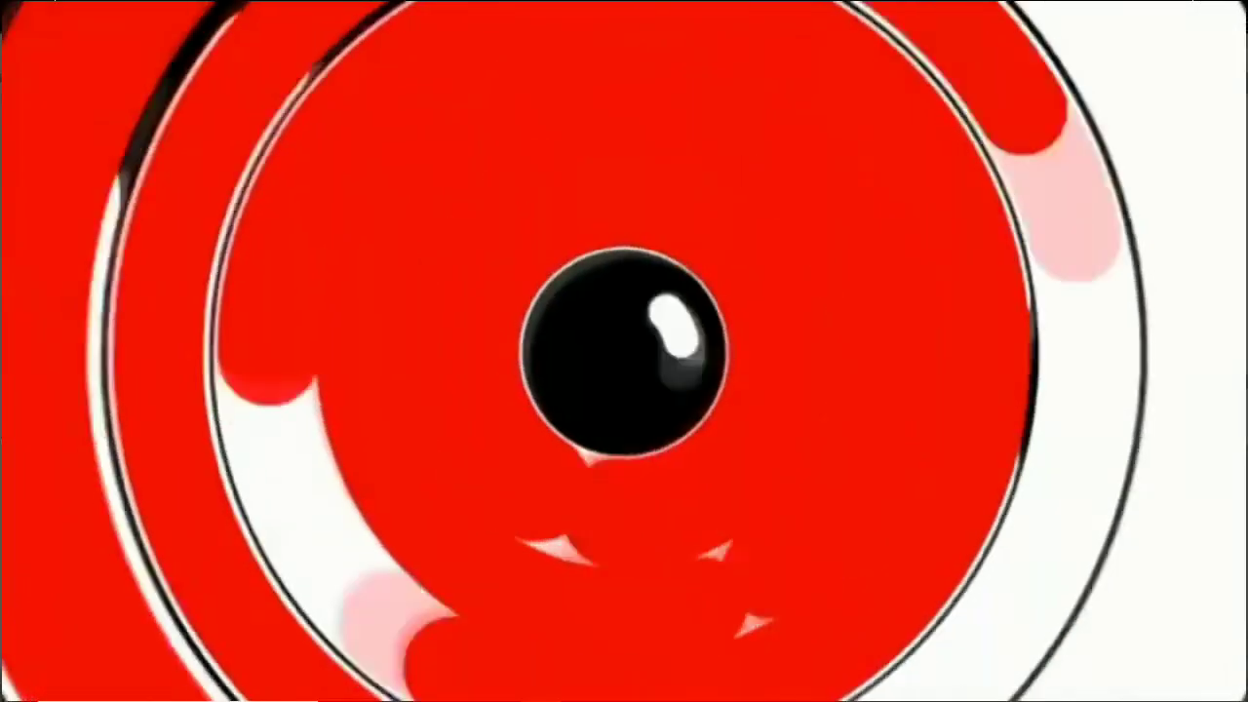